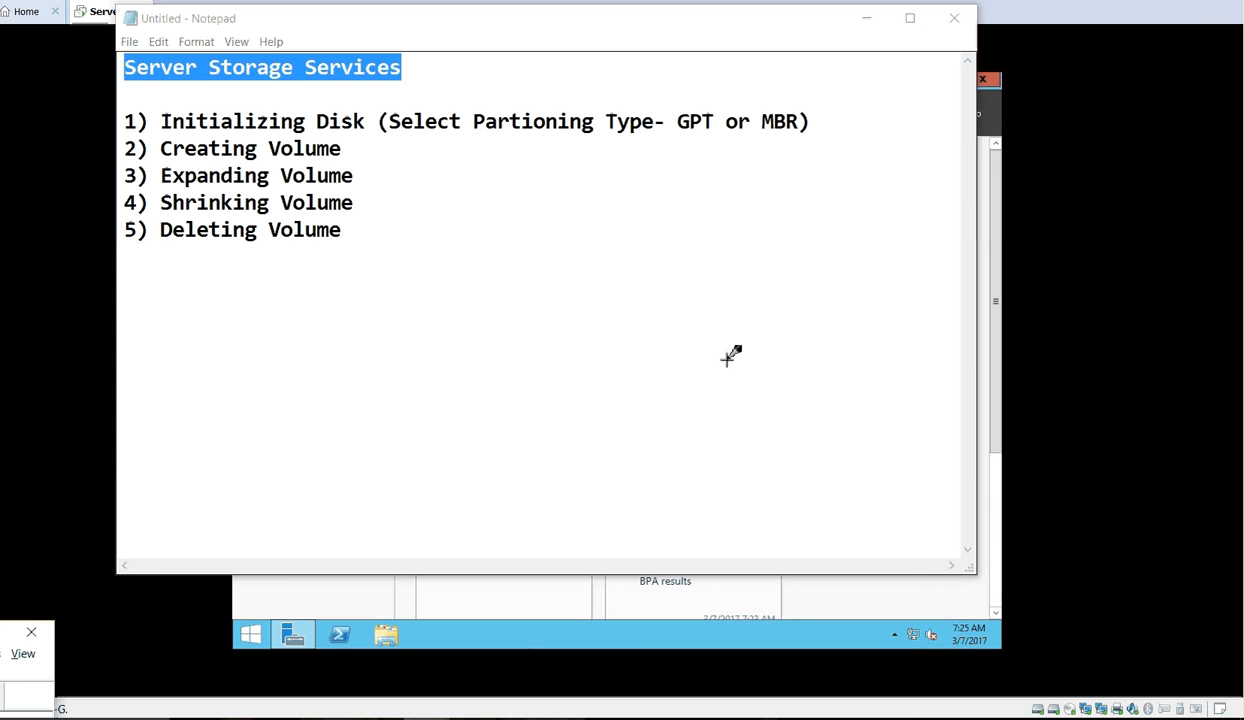
- Minimize the Notepad outline and open Disk Management within Computer Management on Server1
click(858, 30)
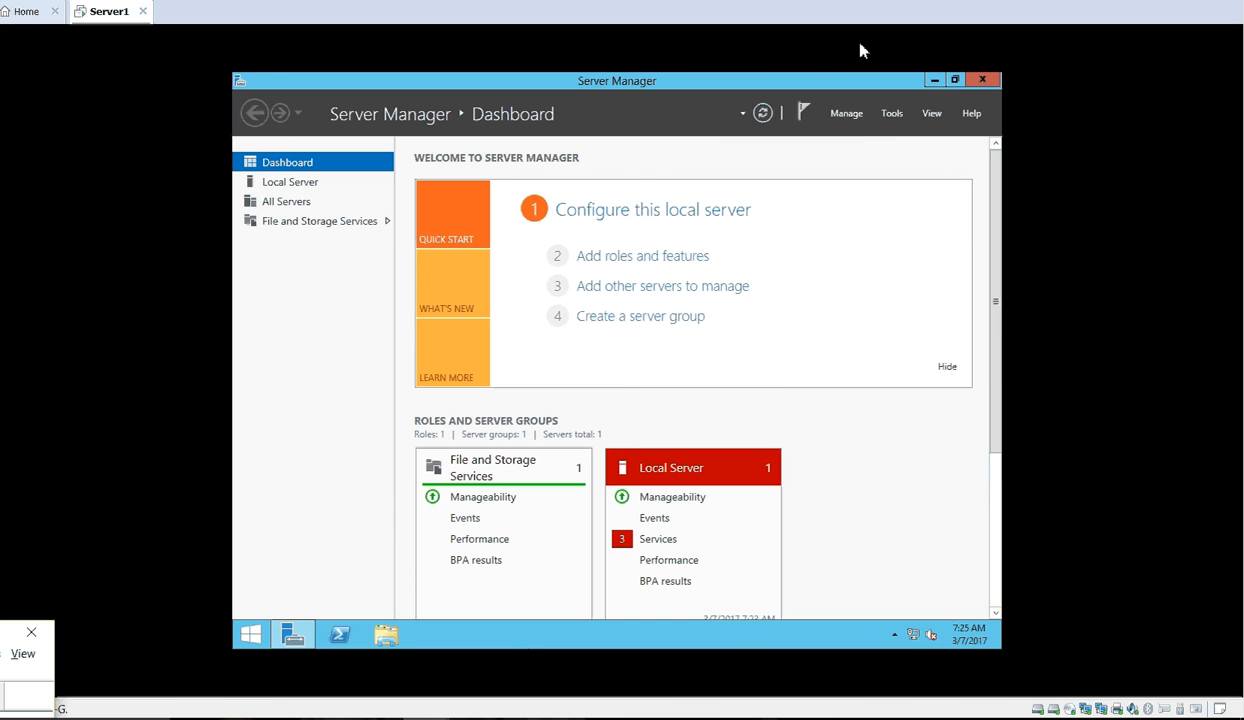
click(893, 115)
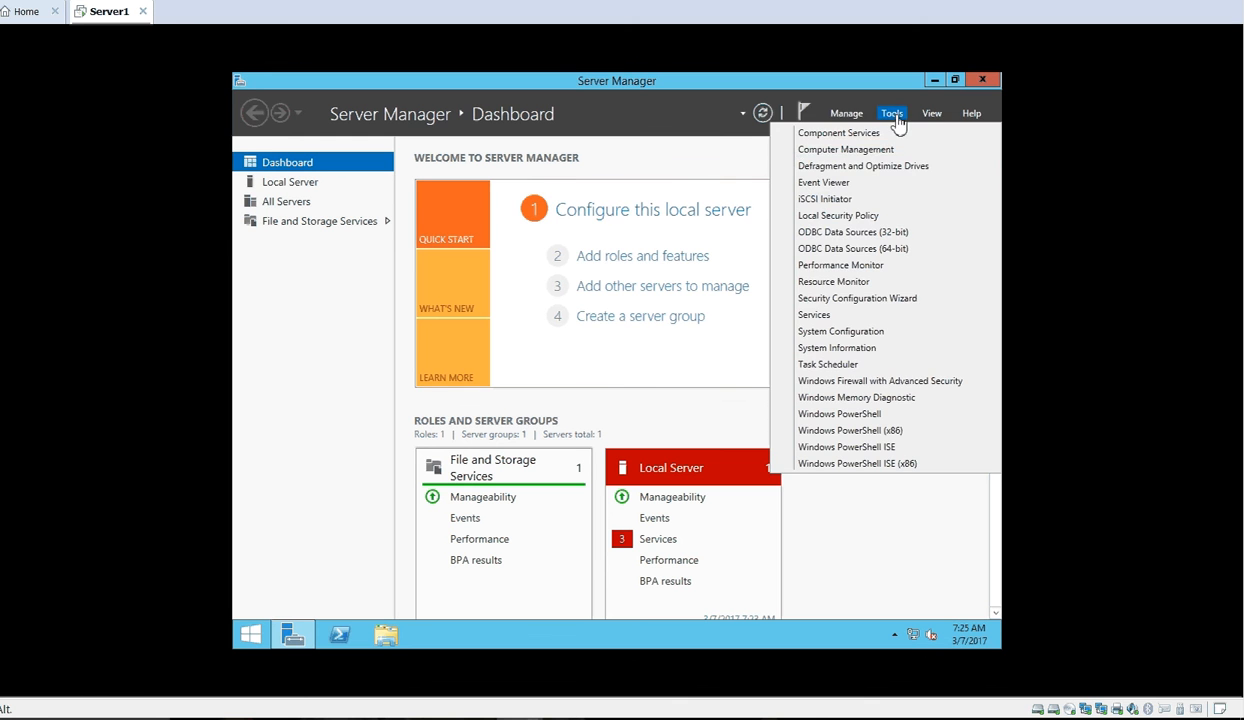
click(873, 150)
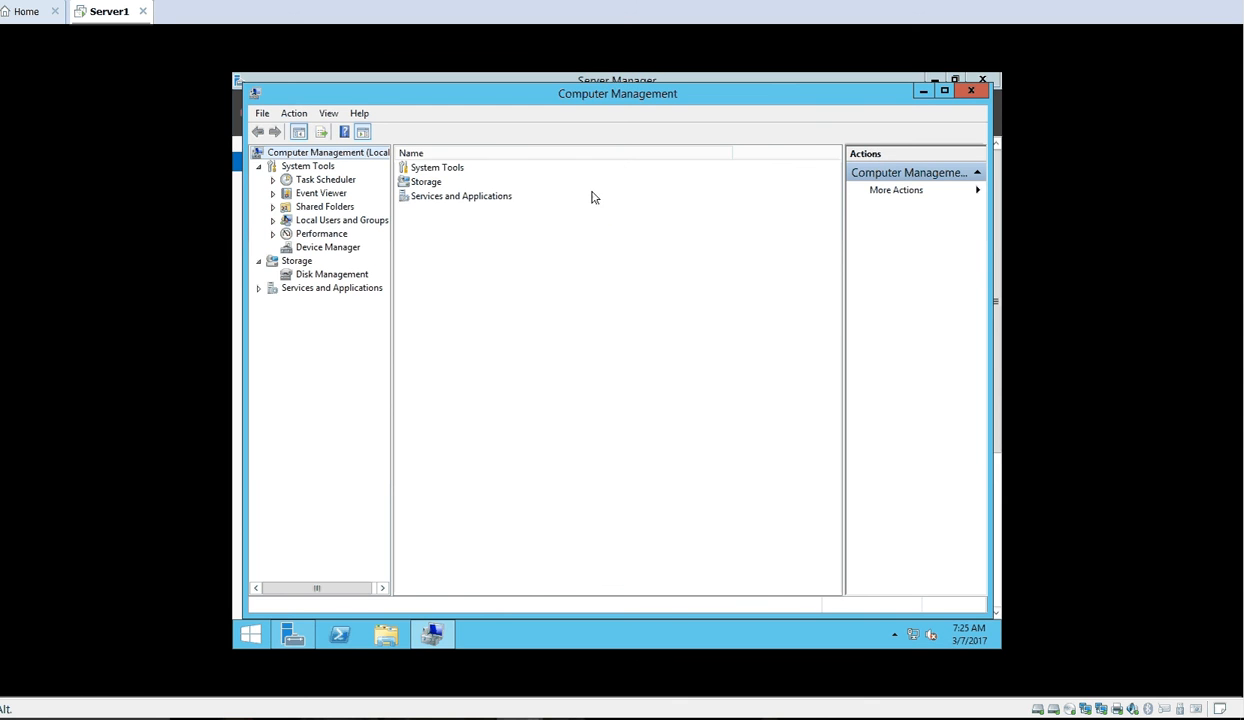
click(345, 275)
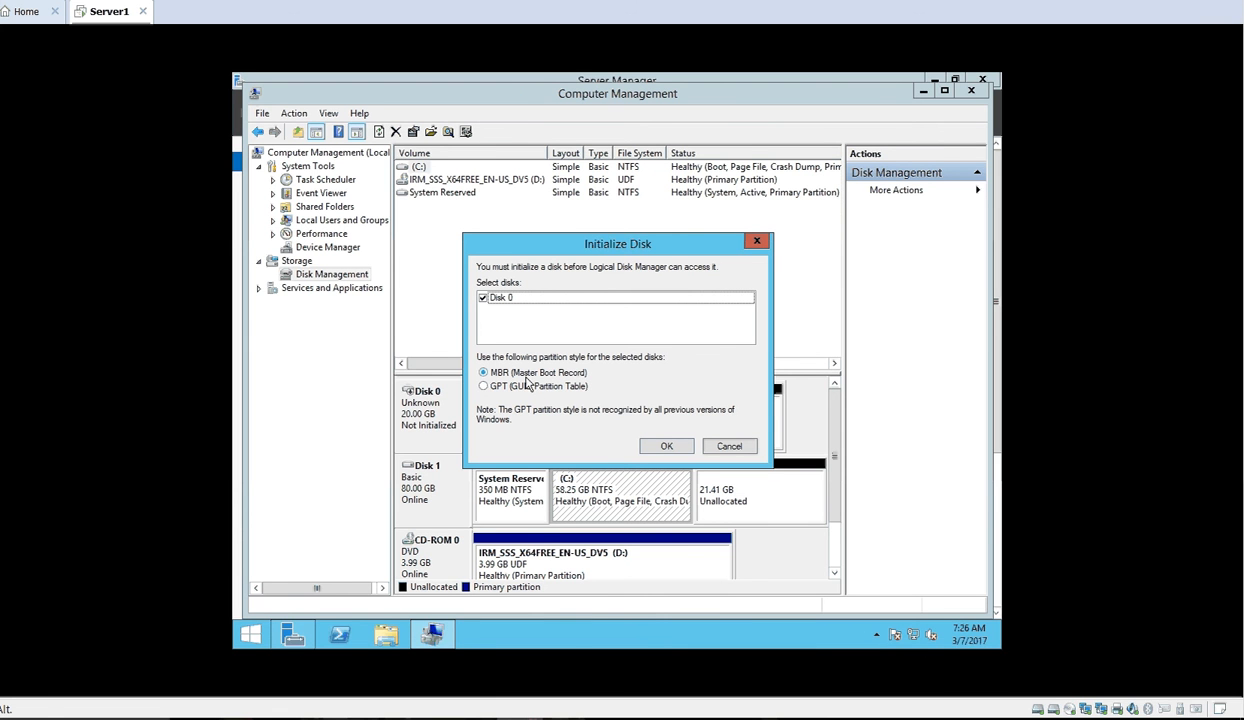
- Initialize Disk 0 with the MBR (Master Boot Record) partition style and select its unallocated space
click(666, 447)
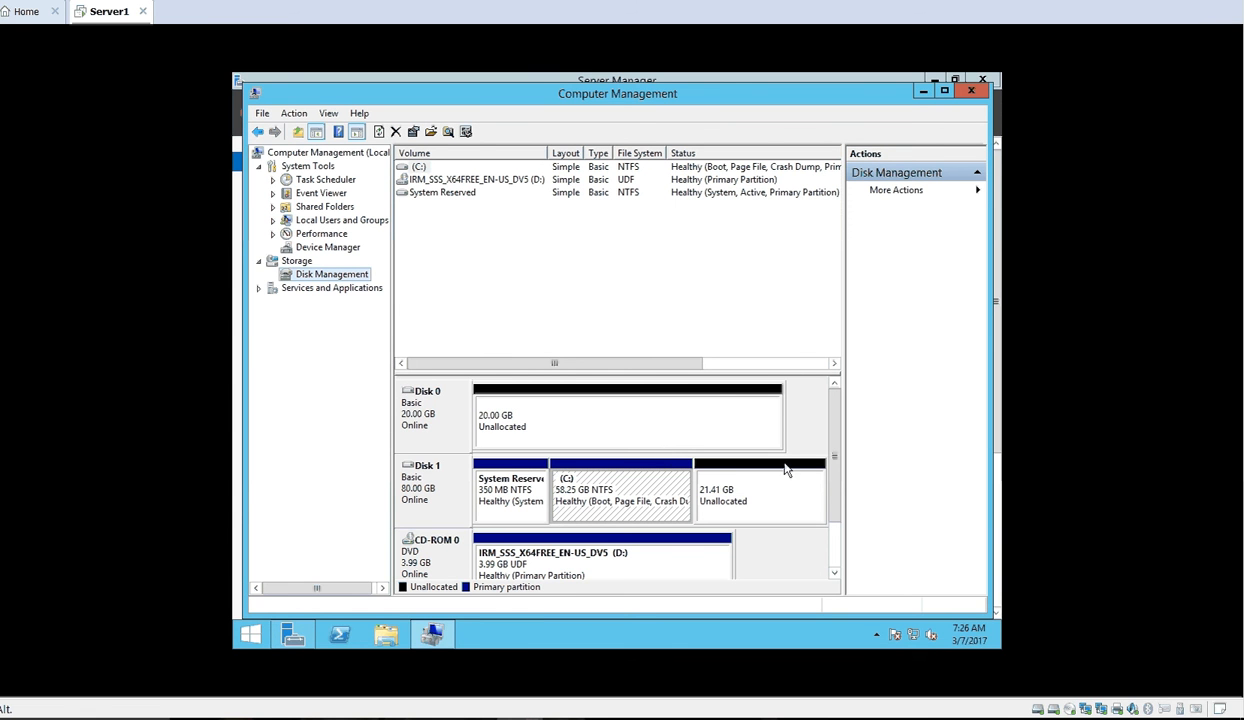
mouse_move(836, 430)
mouse_down()
mouse_move(841, 491)
mouse_move(843, 442)
mouse_up()
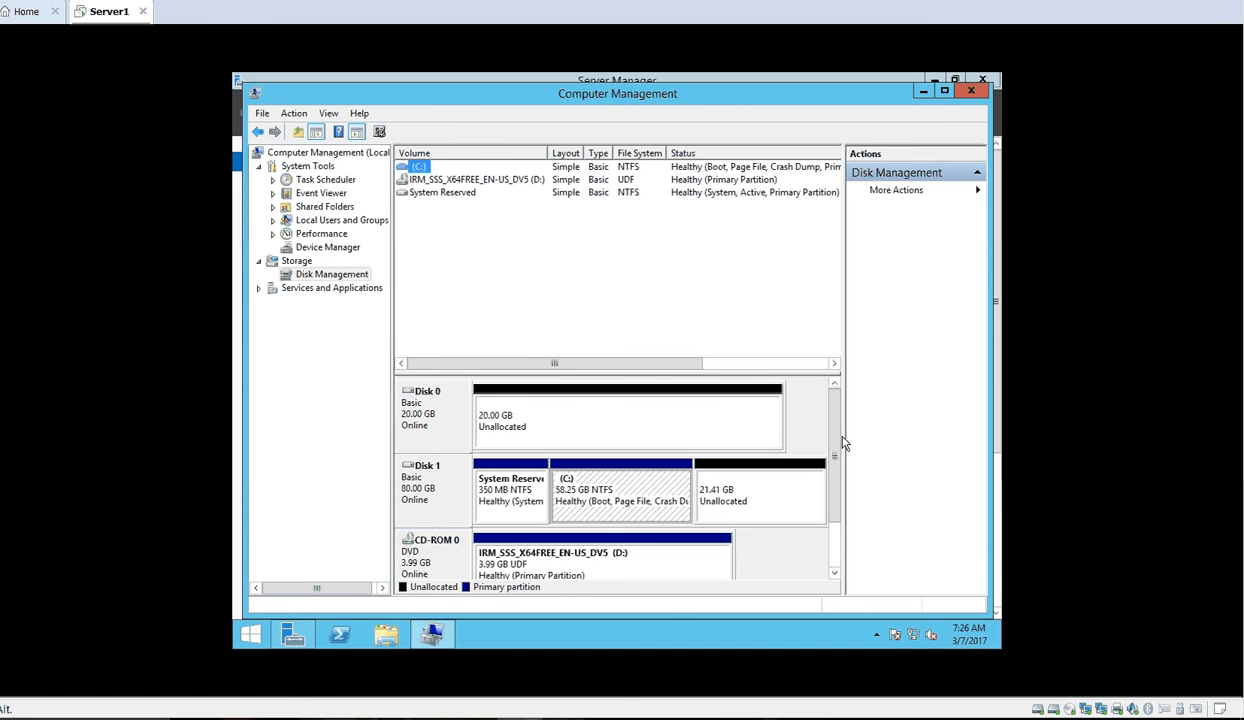
click(660, 435)
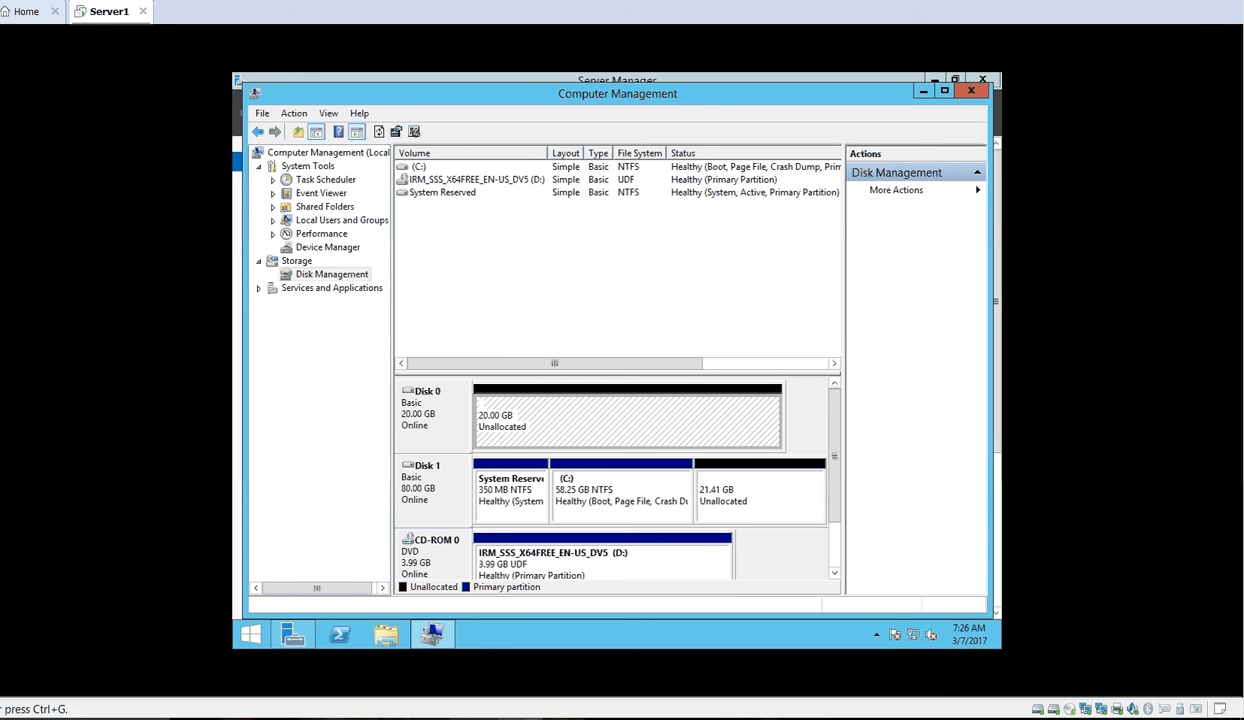
- Switch to the Notepad outline, highlight the "Creating Volume" item, and return to Disk Management
key(alt+Tab)
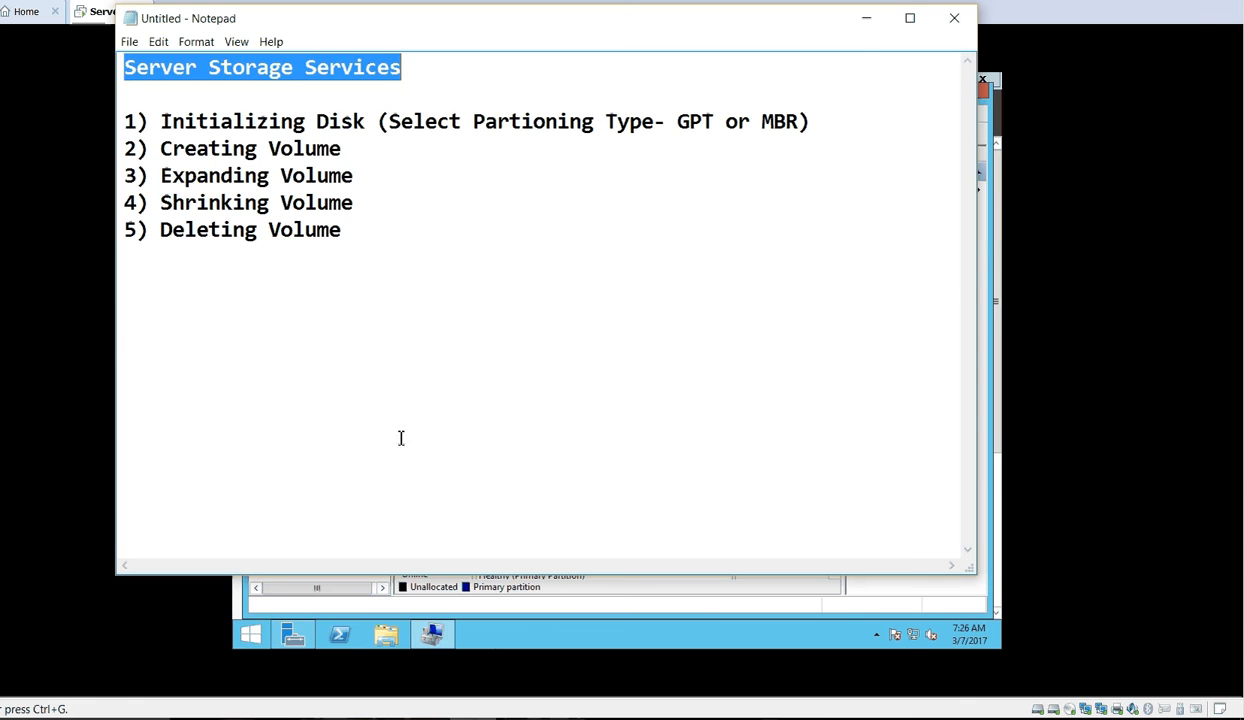
click(353, 152)
drag(353, 152, 150, 150)
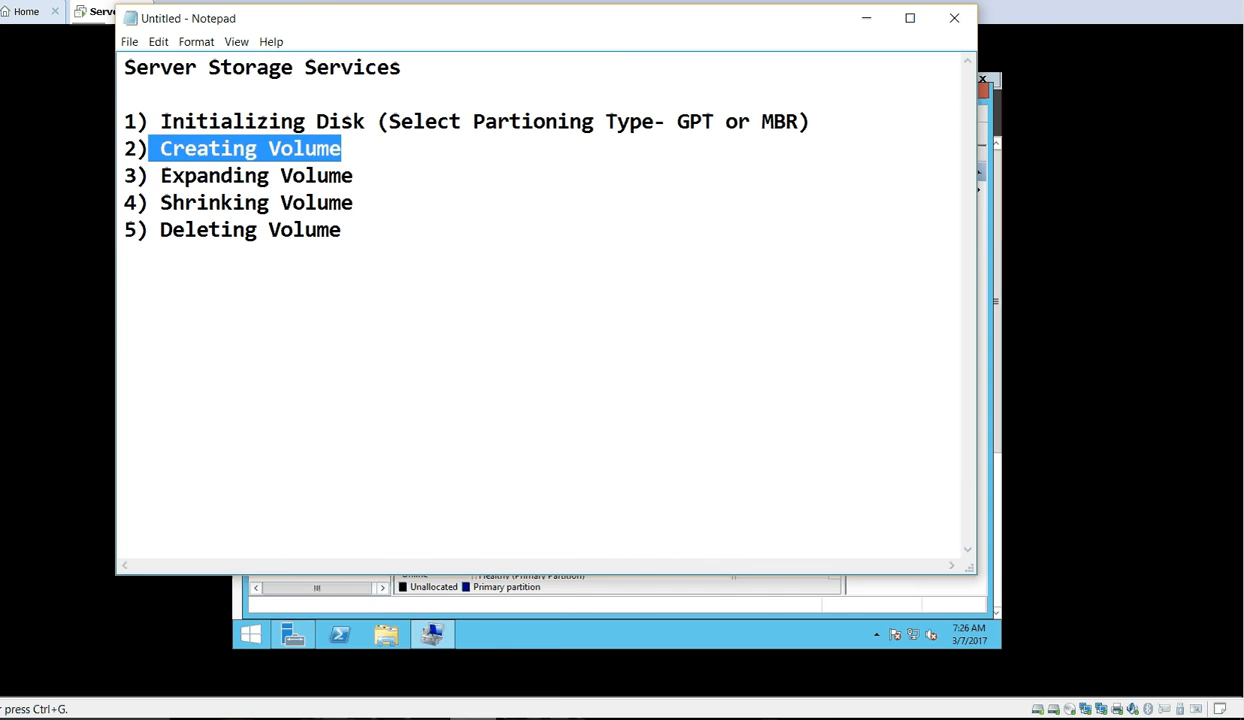
key(alt+Tab)
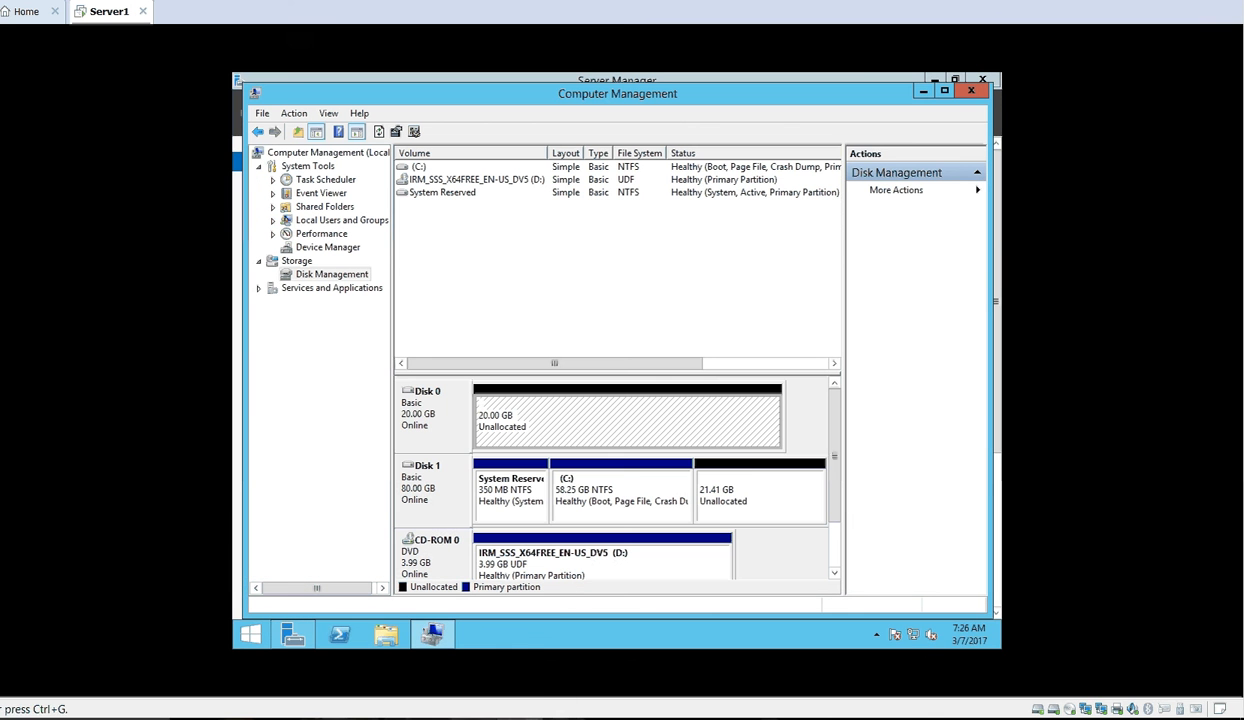
- Start a new simple volume in Disk 0's unallocated space and set its size to 10000 MB
right_click(593, 428)
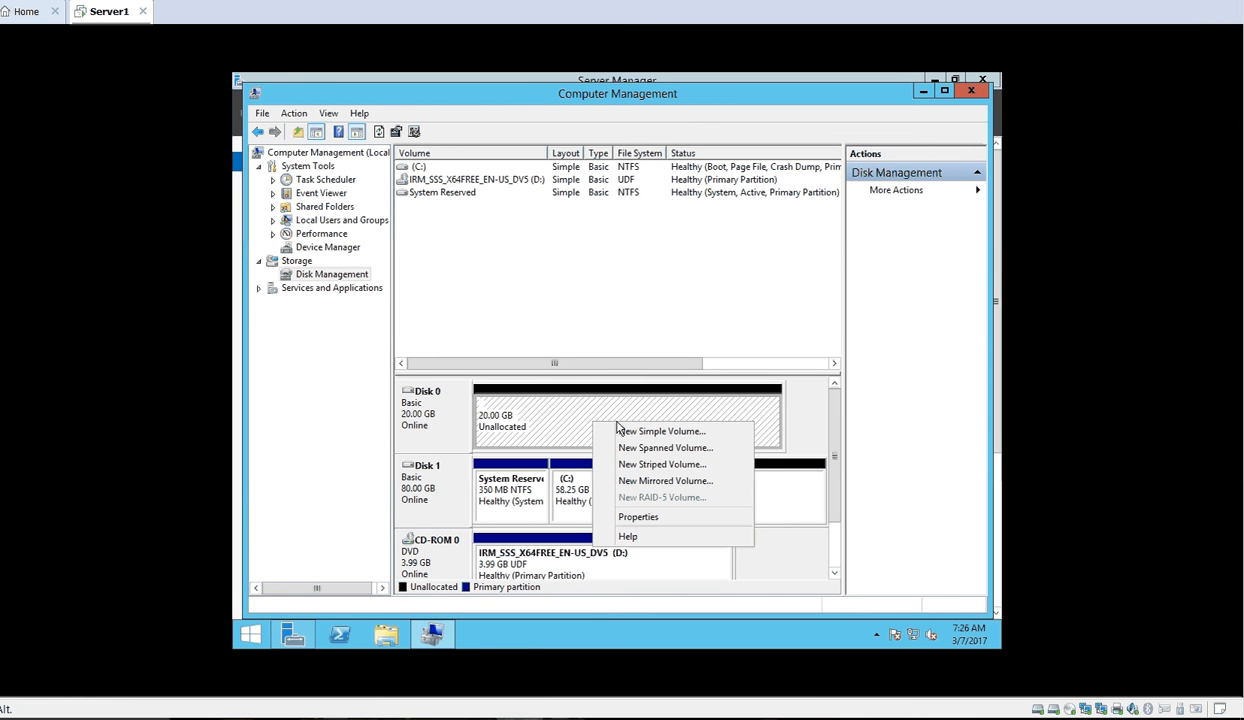
click(643, 432)
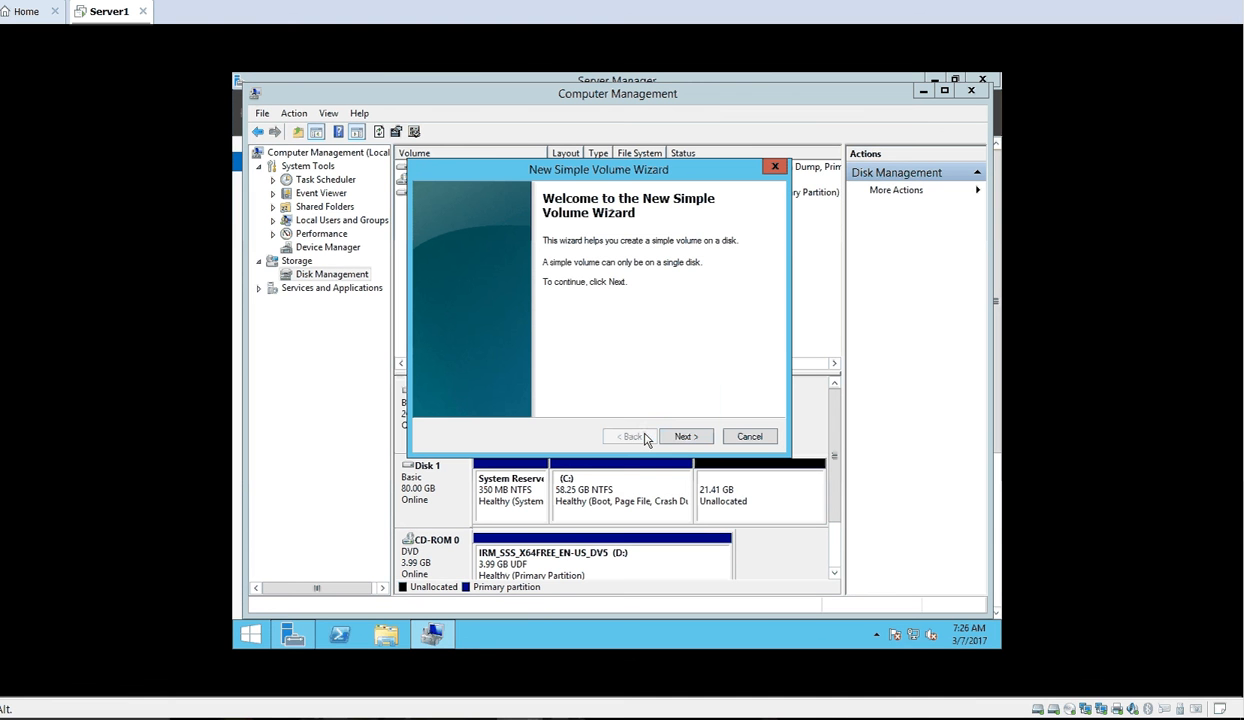
click(681, 437)
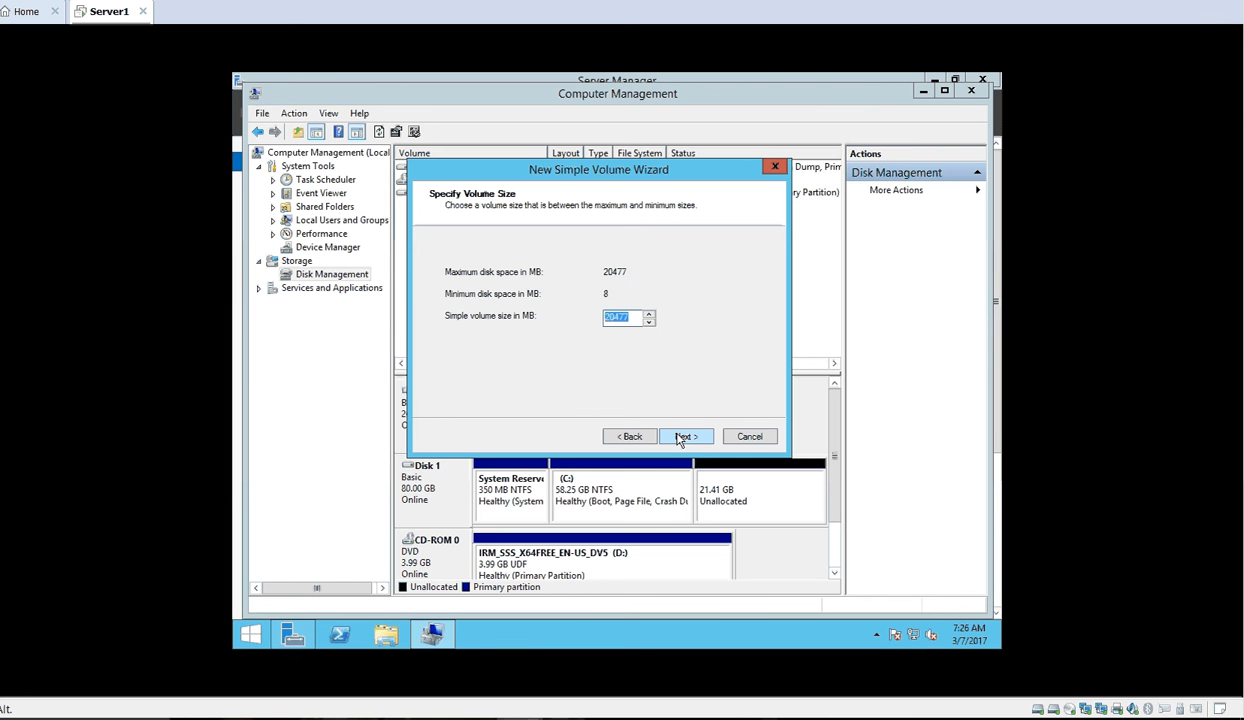
text(1)
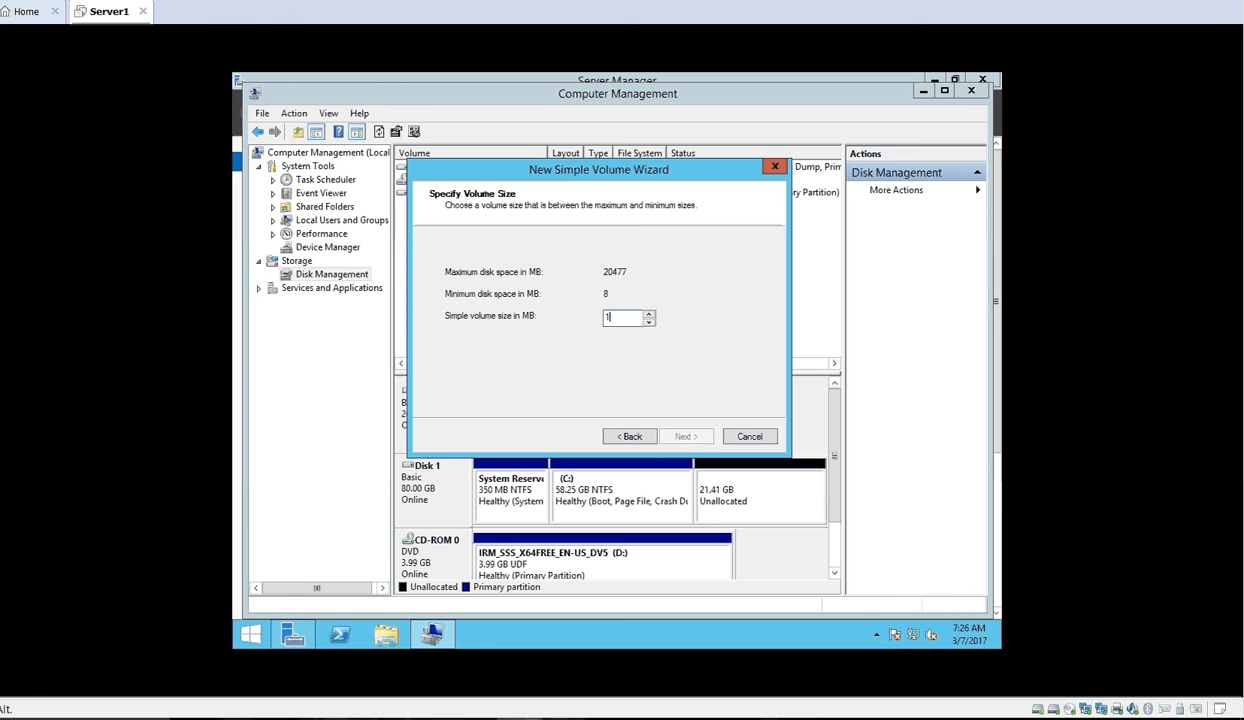
text(0000)
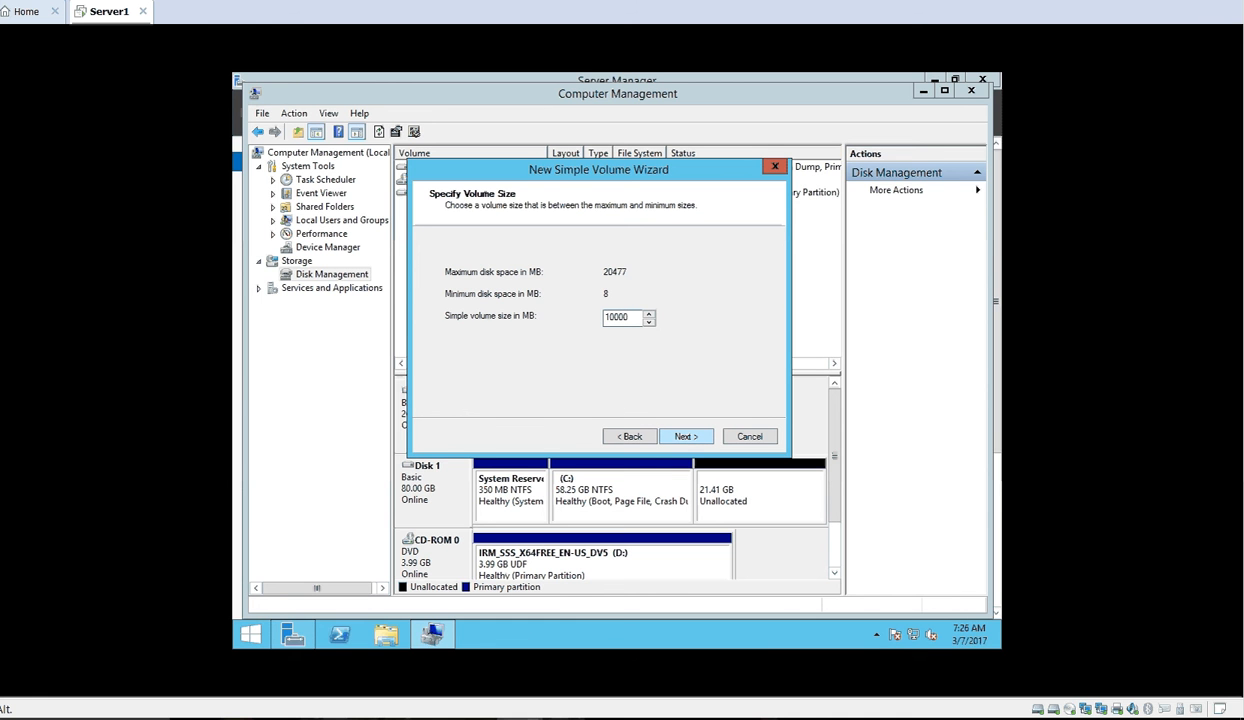
click(688, 438)
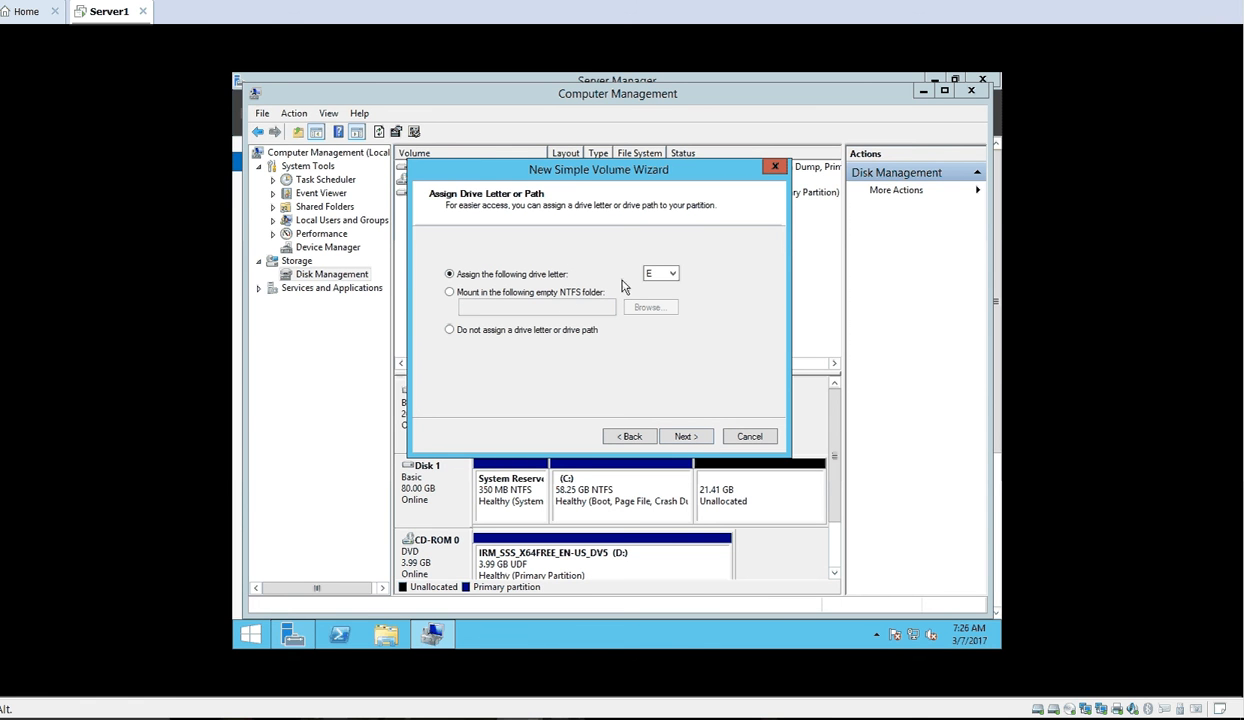
- Assign drive letter E, choose a quick NTFS format with the label New Volume, and finish creating the volume
click(681, 440)
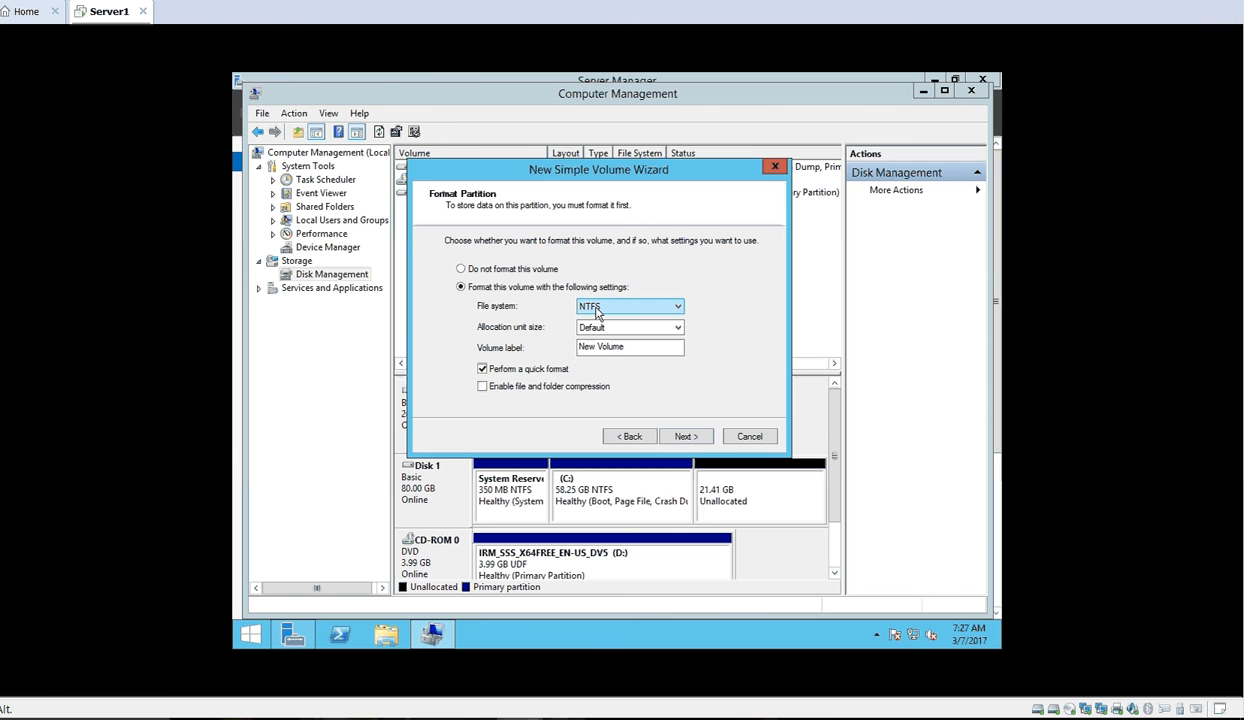
click(597, 313)
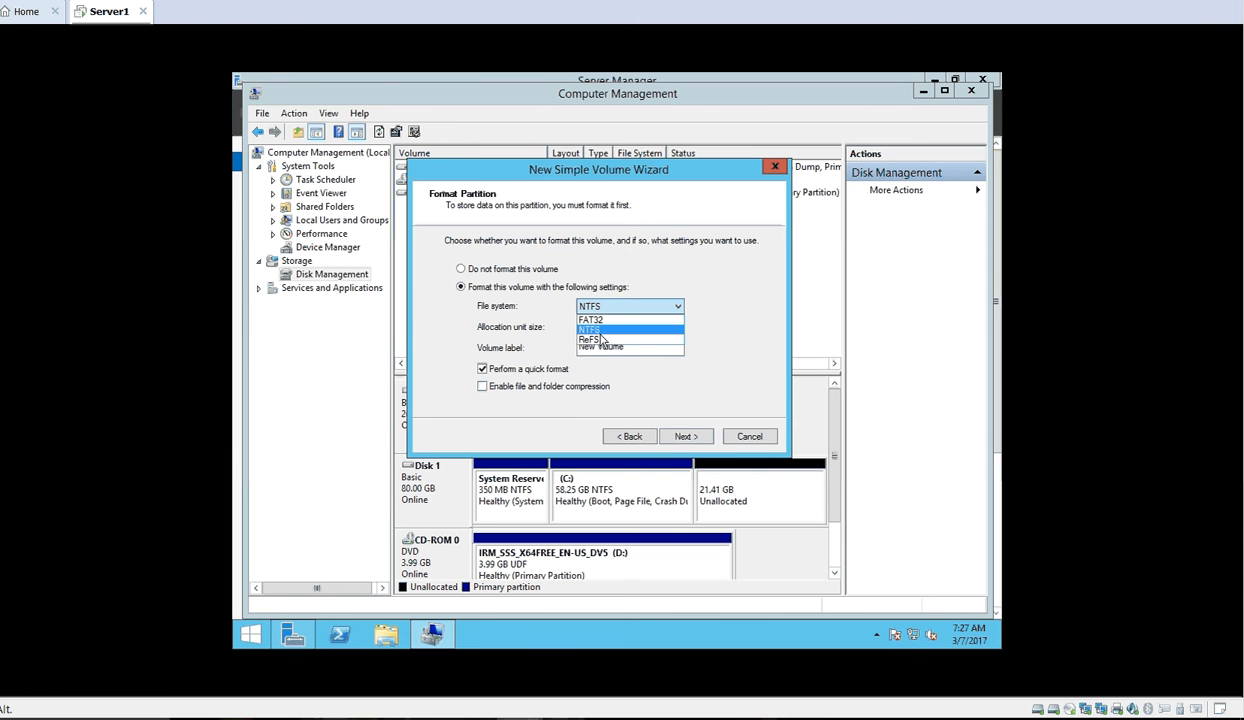
click(601, 329)
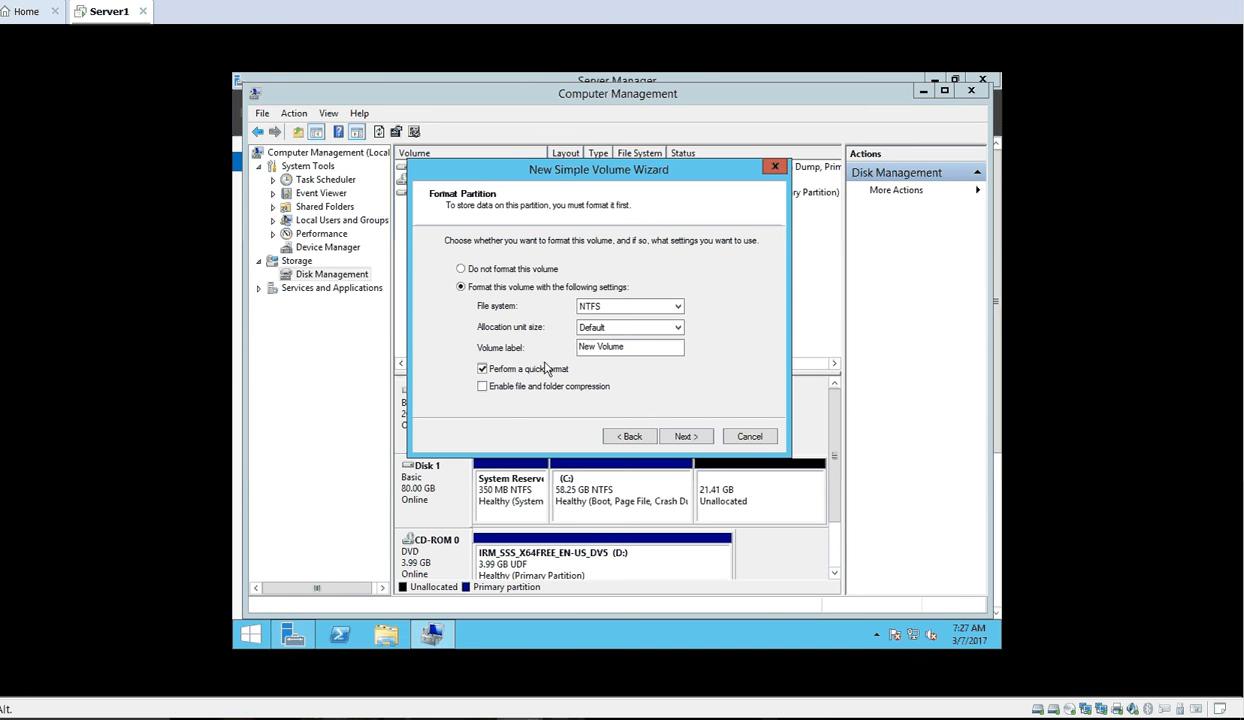
click(680, 438)
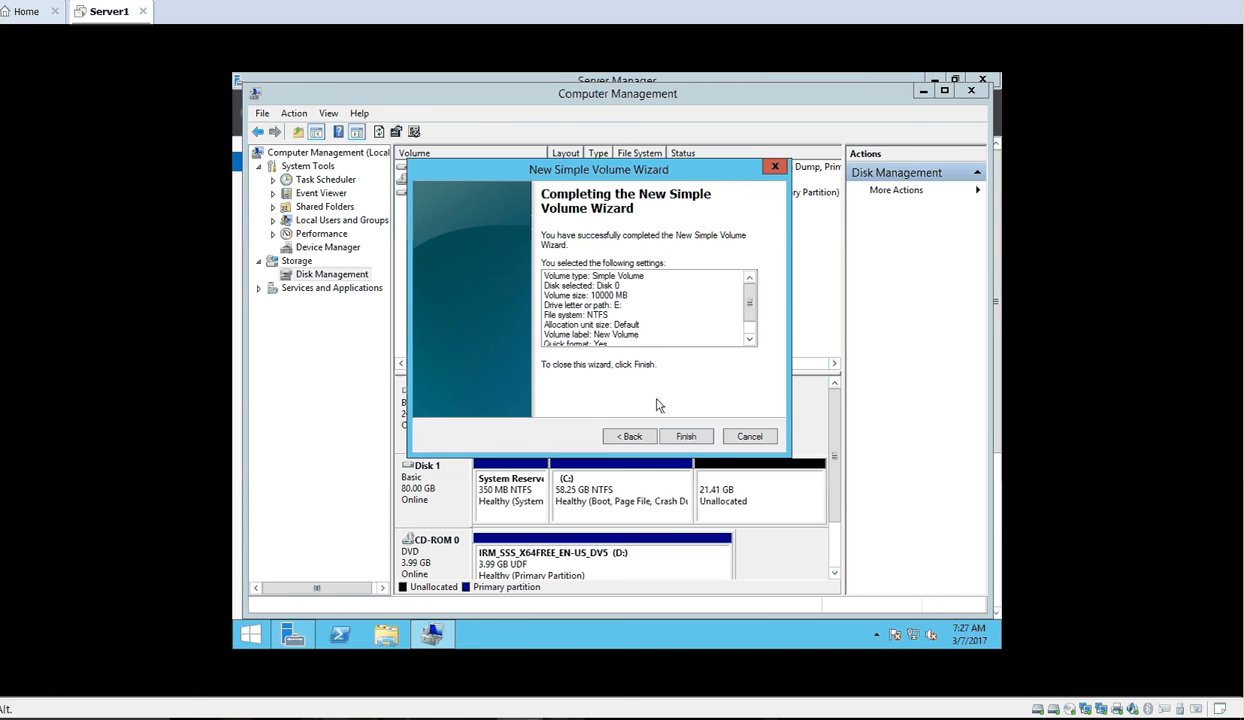
click(685, 436)
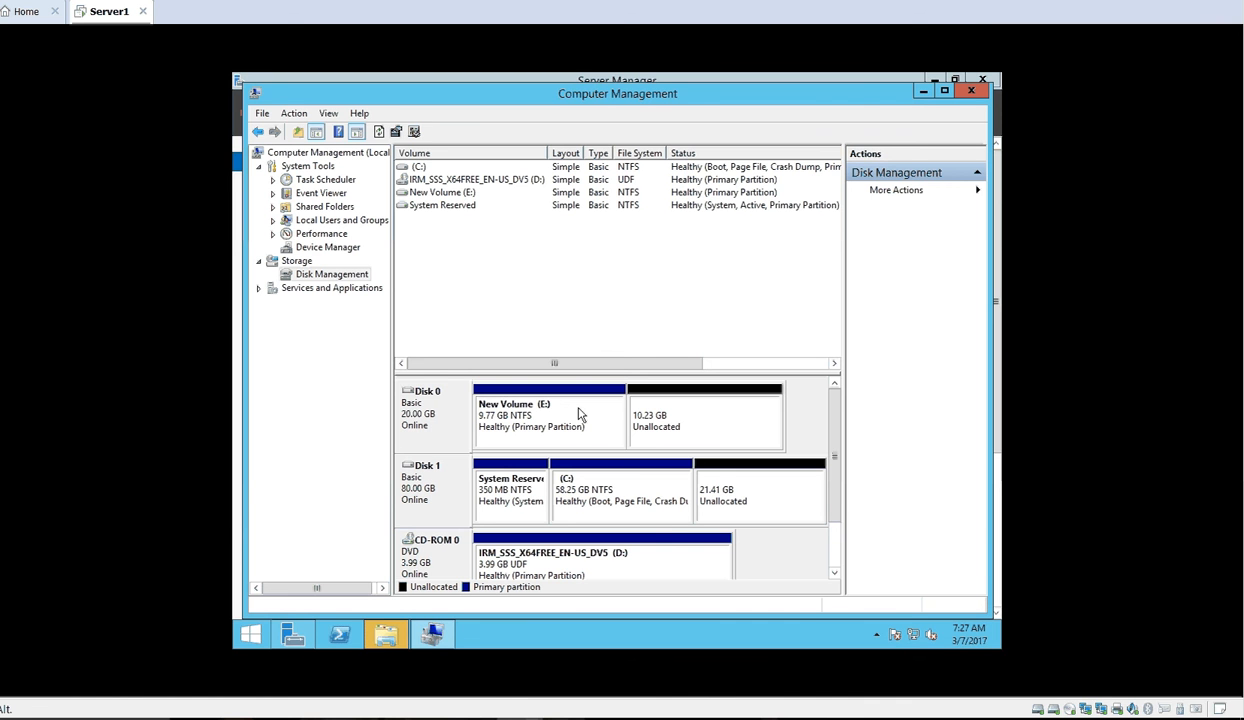
- Switch to the Notepad outline, highlight the "Expanding Volume" item, and return to Disk Management
click(474, 718)
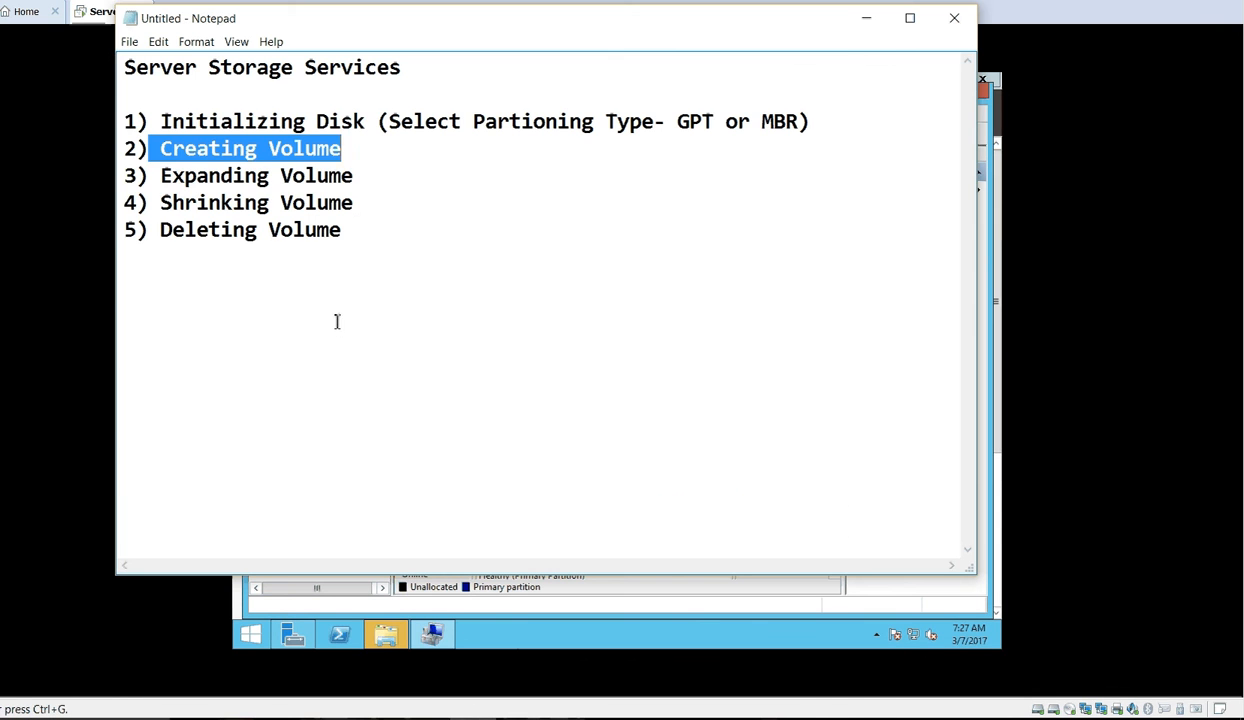
click(353, 177)
drag(353, 177, 165, 181)
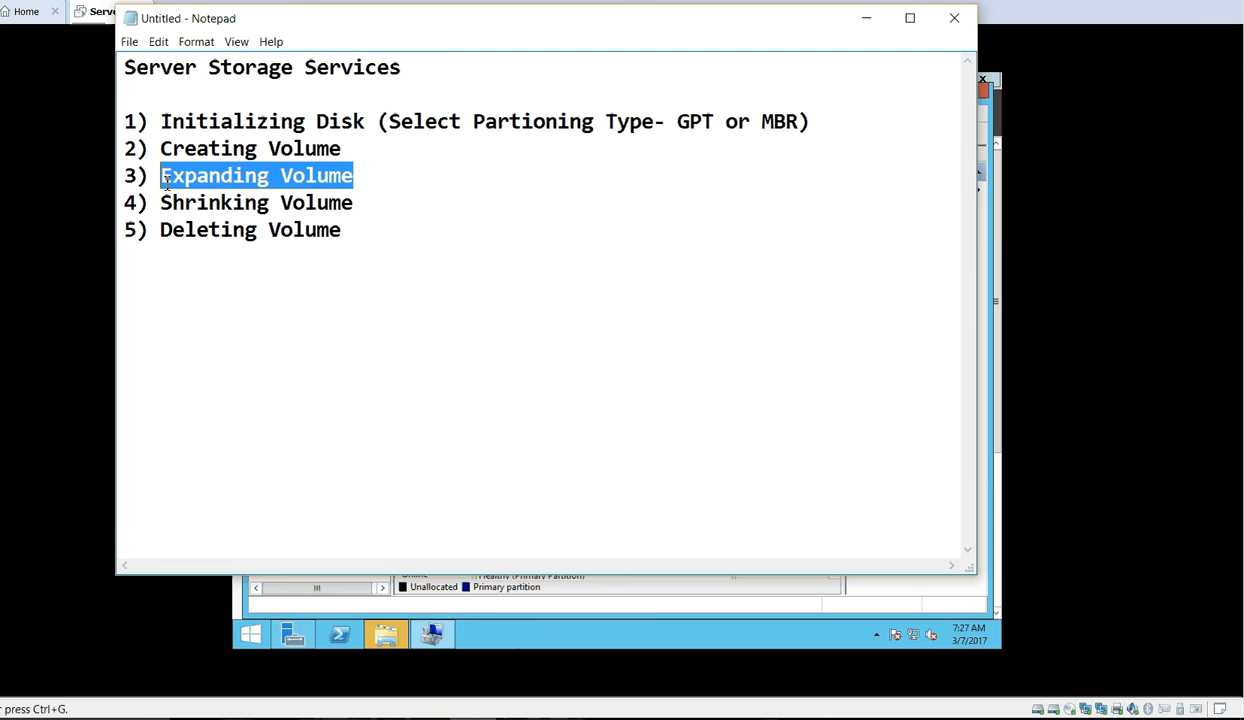
click(598, 666)
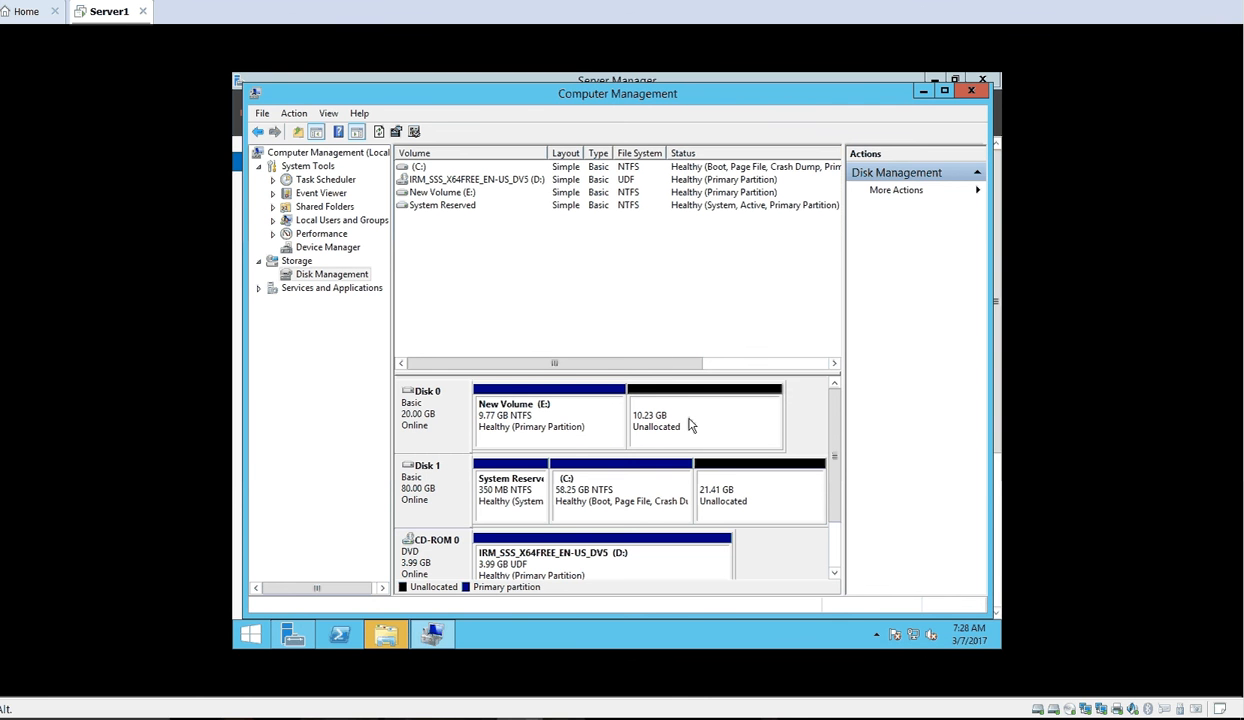
- Extend New Volume (E:) on Disk 0 by 5000 MB of the disk's unallocated space
click(586, 427)
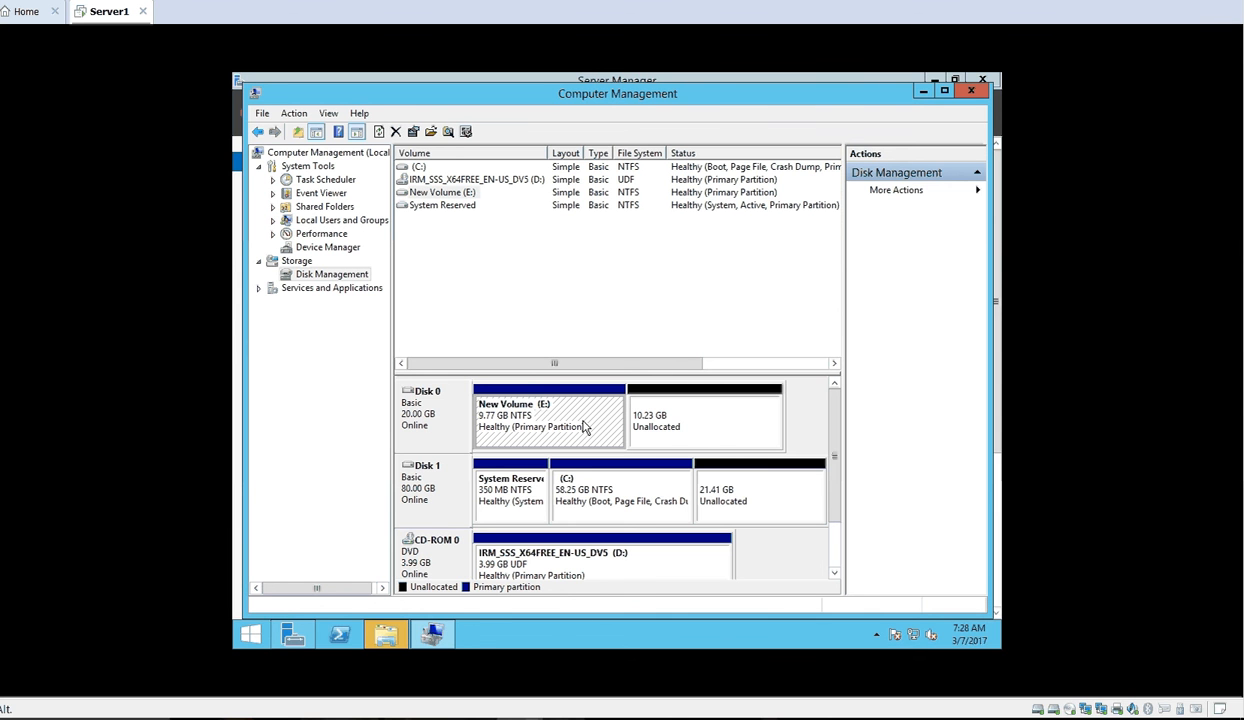
right_click(586, 427)
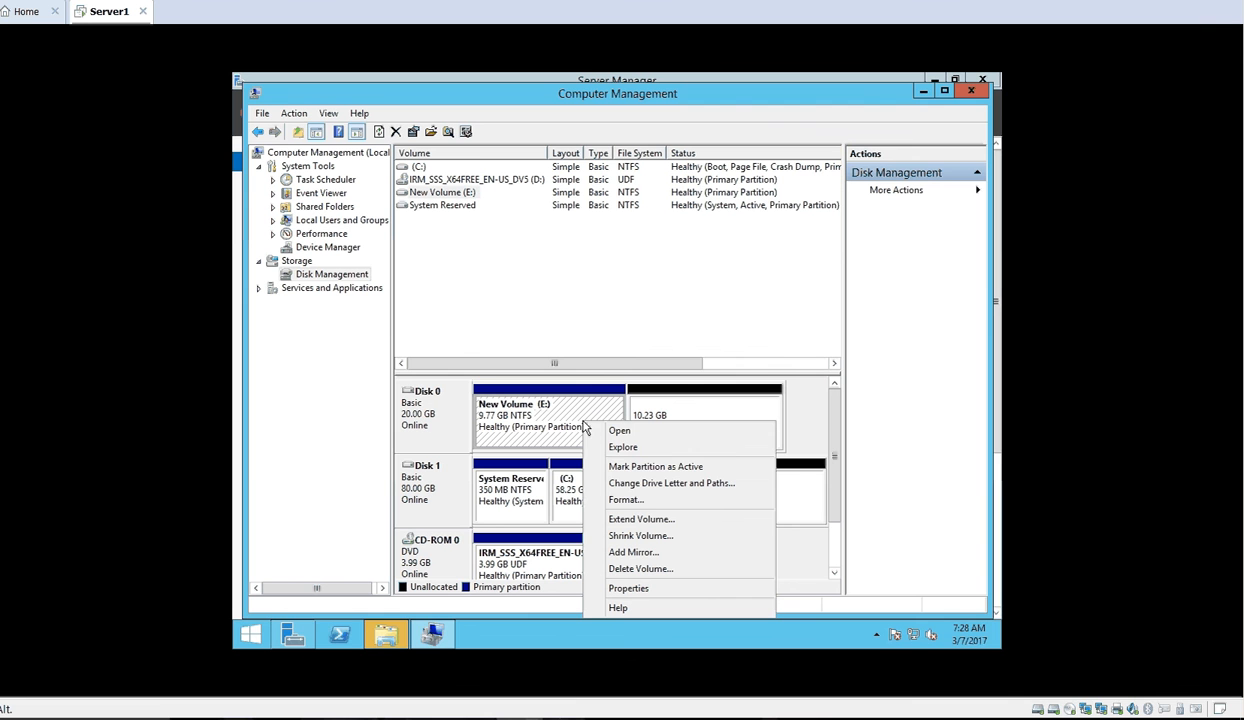
click(627, 521)
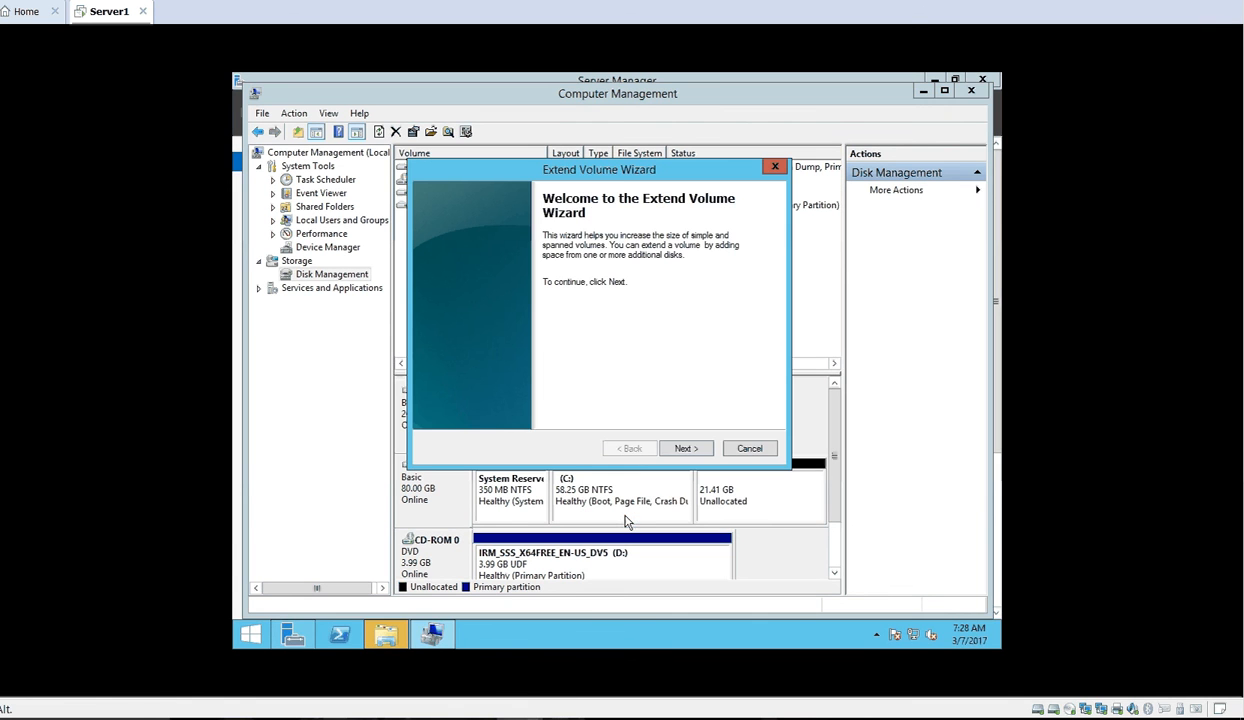
click(686, 450)
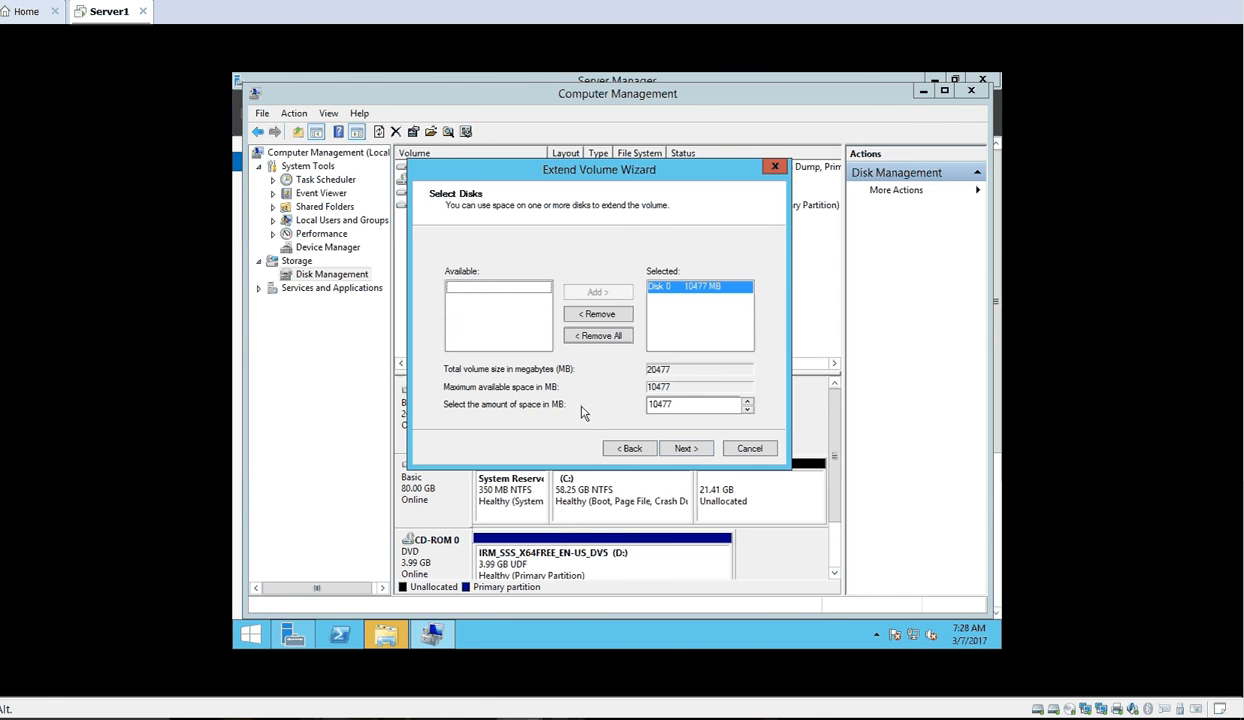
click(680, 406)
double_click(680, 406)
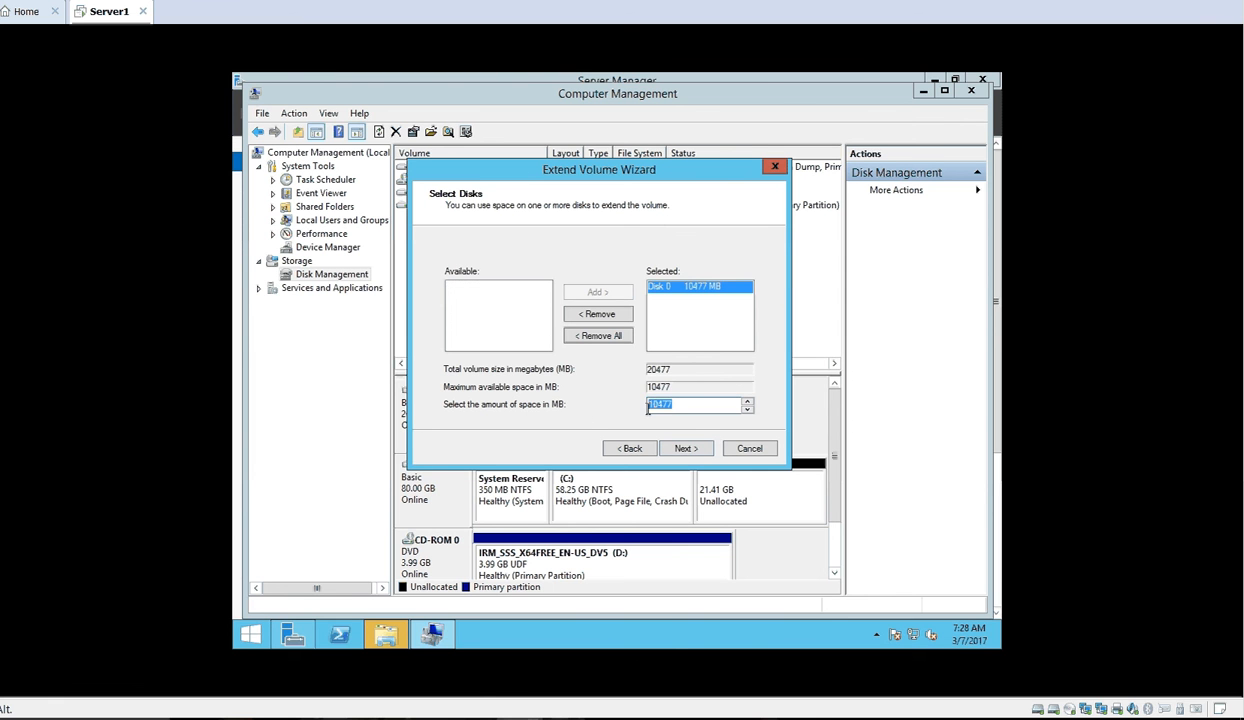
text(5000)
click(685, 448)
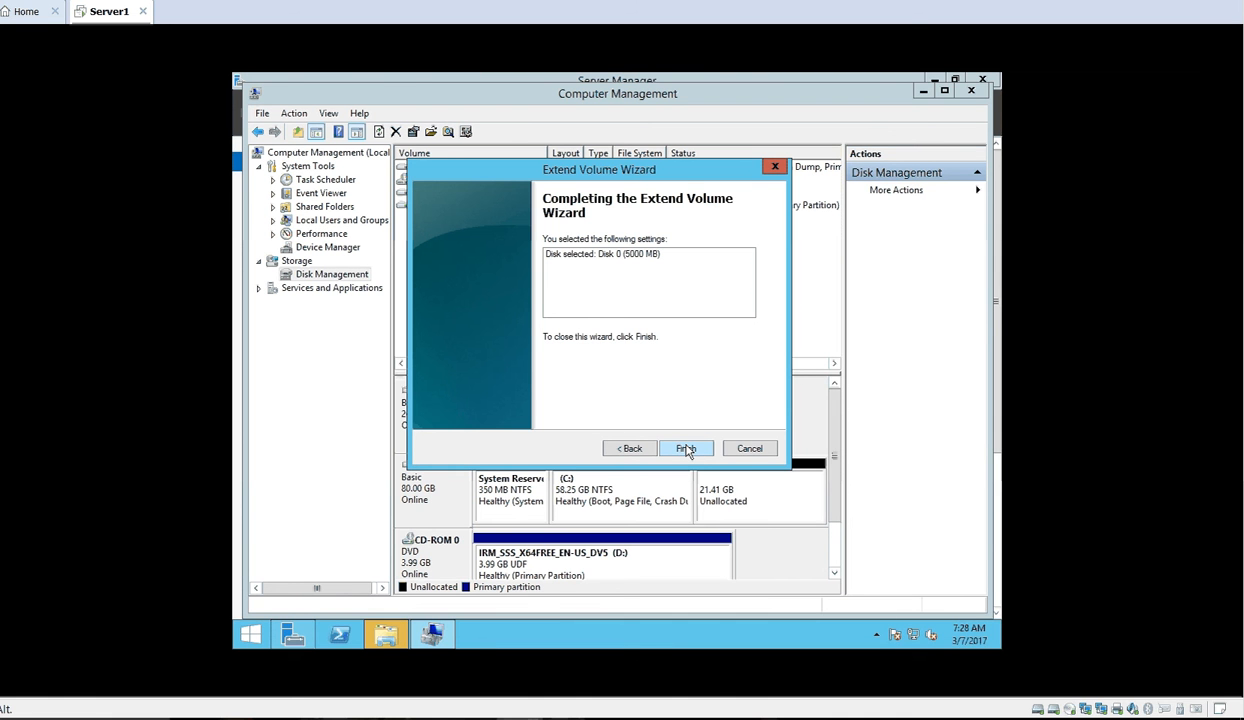
click(686, 448)
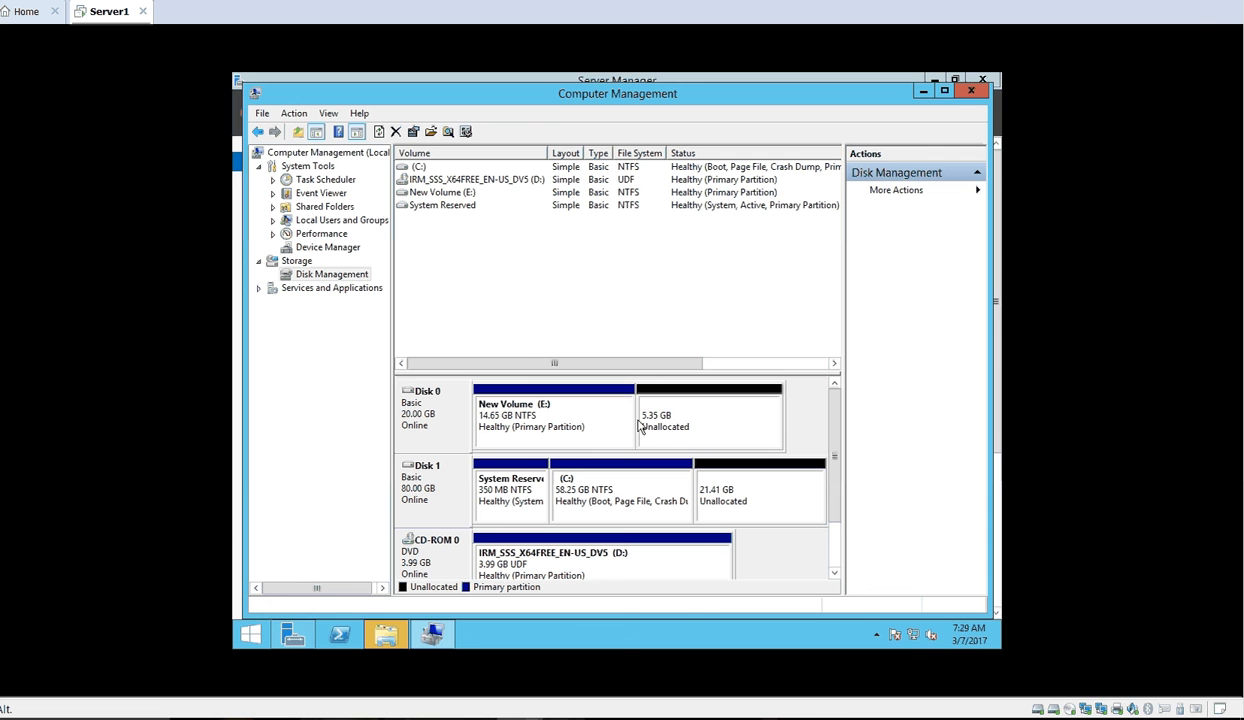
- Open the volume actions for New Volume (E:), highlight "Shrinking Volume" in the Notepad outline, and return to Disk Management
right_click(549, 438)
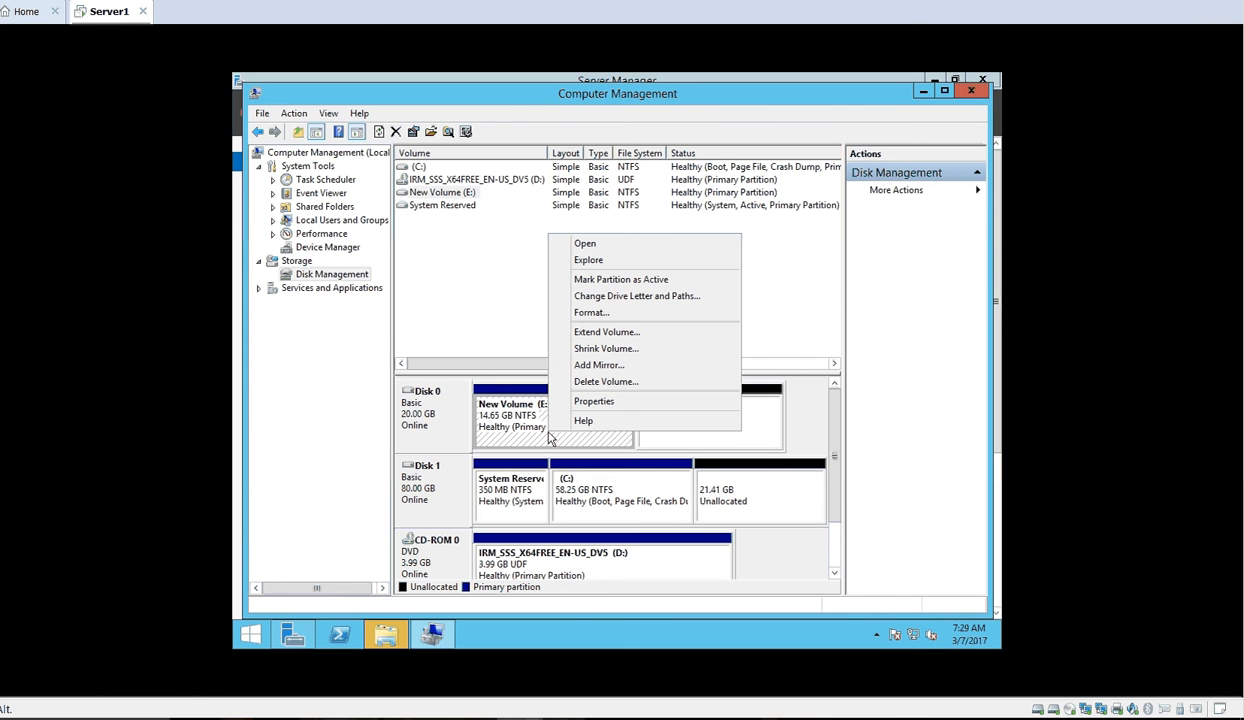
click(466, 717)
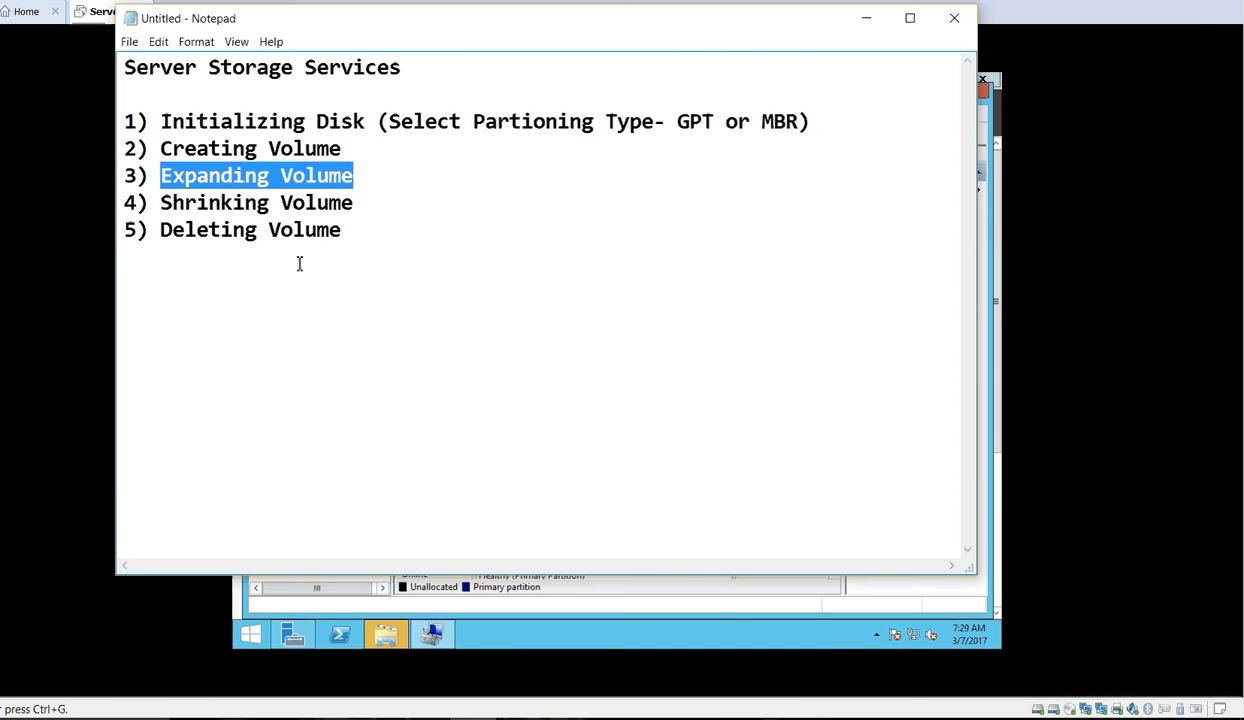
drag(355, 203, 158, 206)
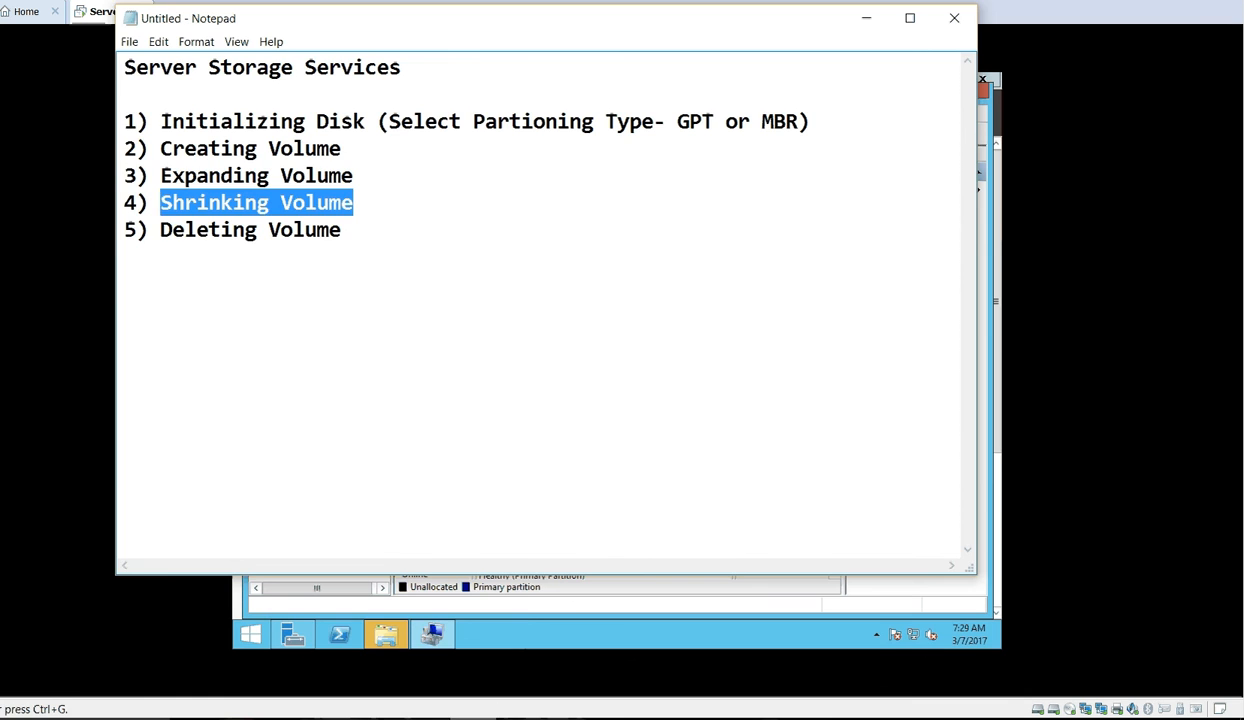
click(466, 717)
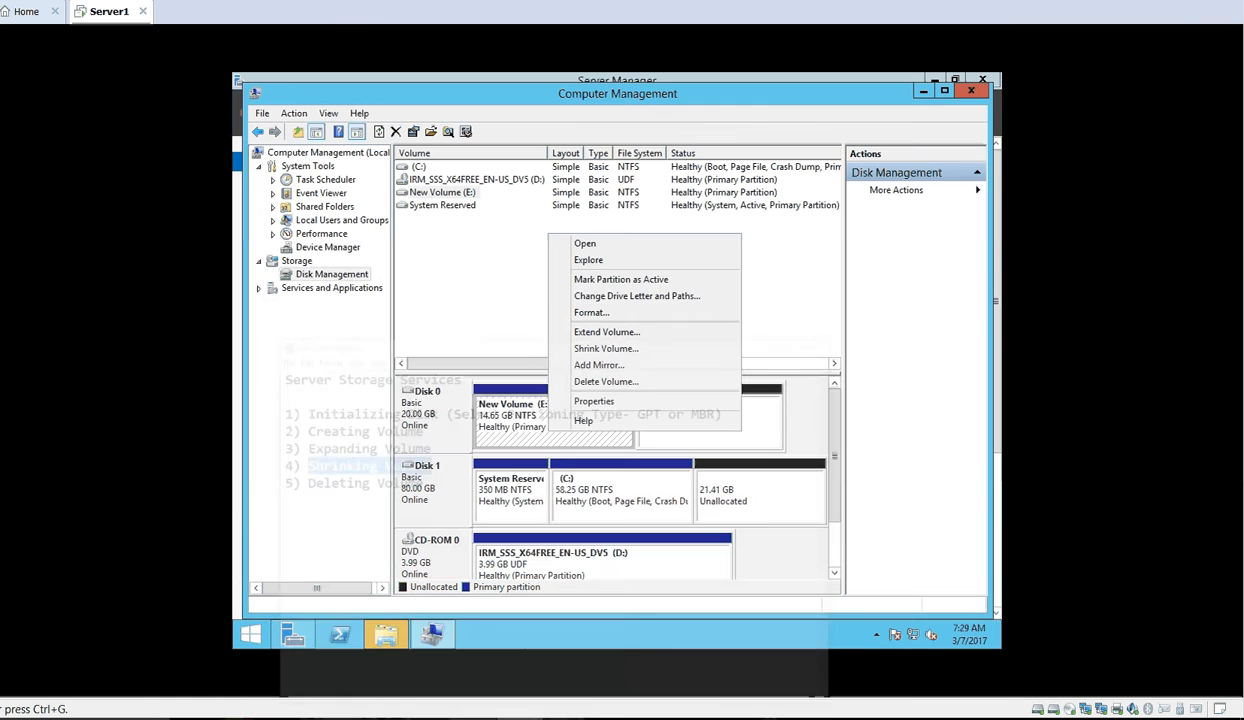
- Shrink New Volume (E:) on Disk 0 by 5000 MB and select the disk's unallocated space
click(624, 350)
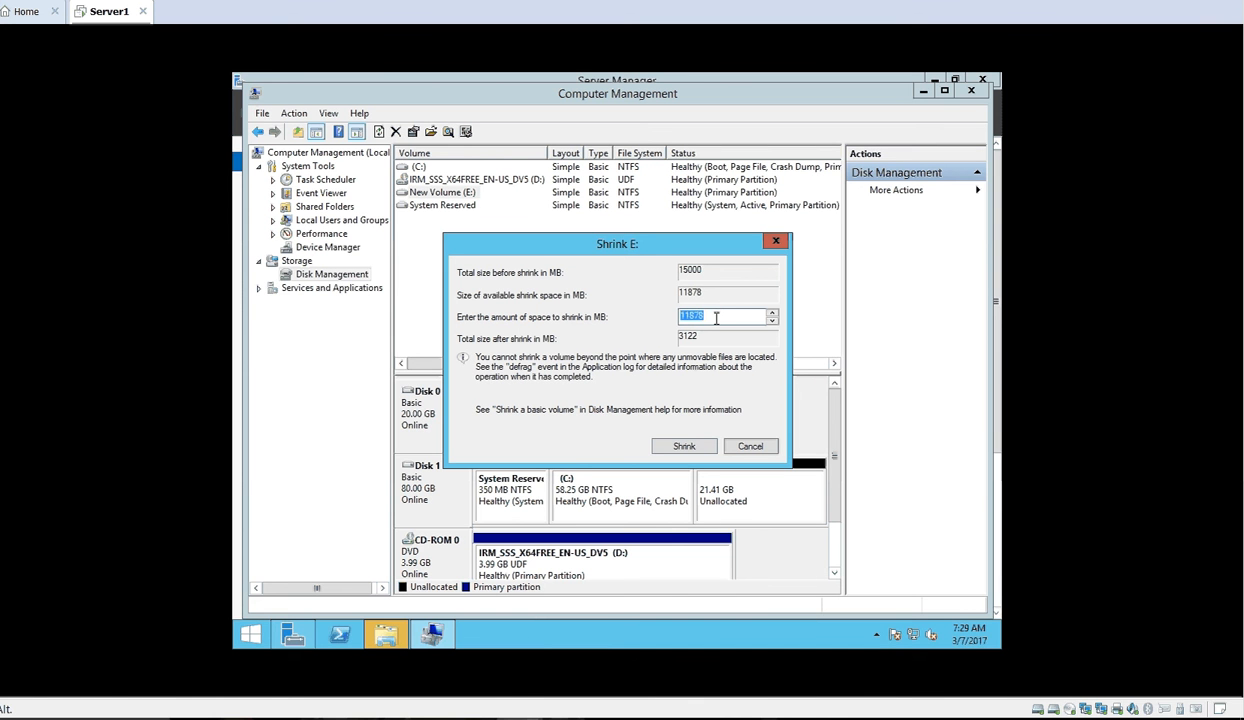
text(5000)
click(688, 446)
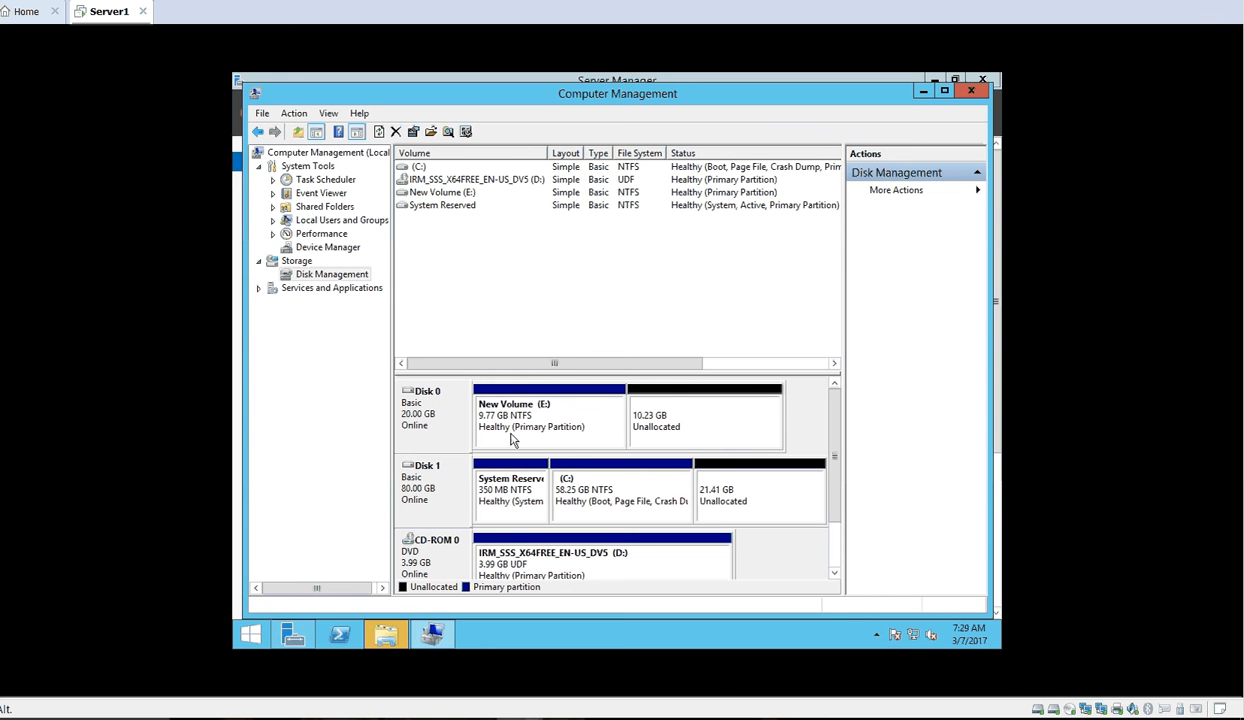
click(680, 445)
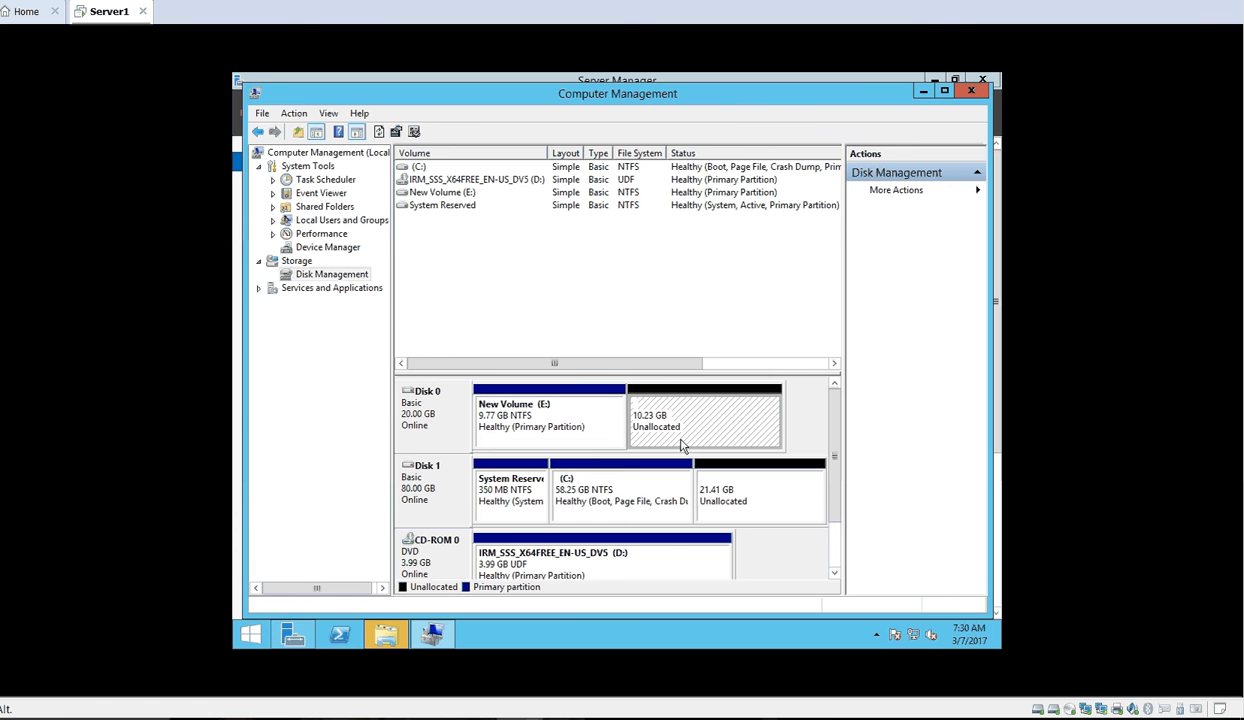
- Switch to the Notepad outline, highlight the "Deleting Volume" item, and return to Disk Management
key(alt+Tab)
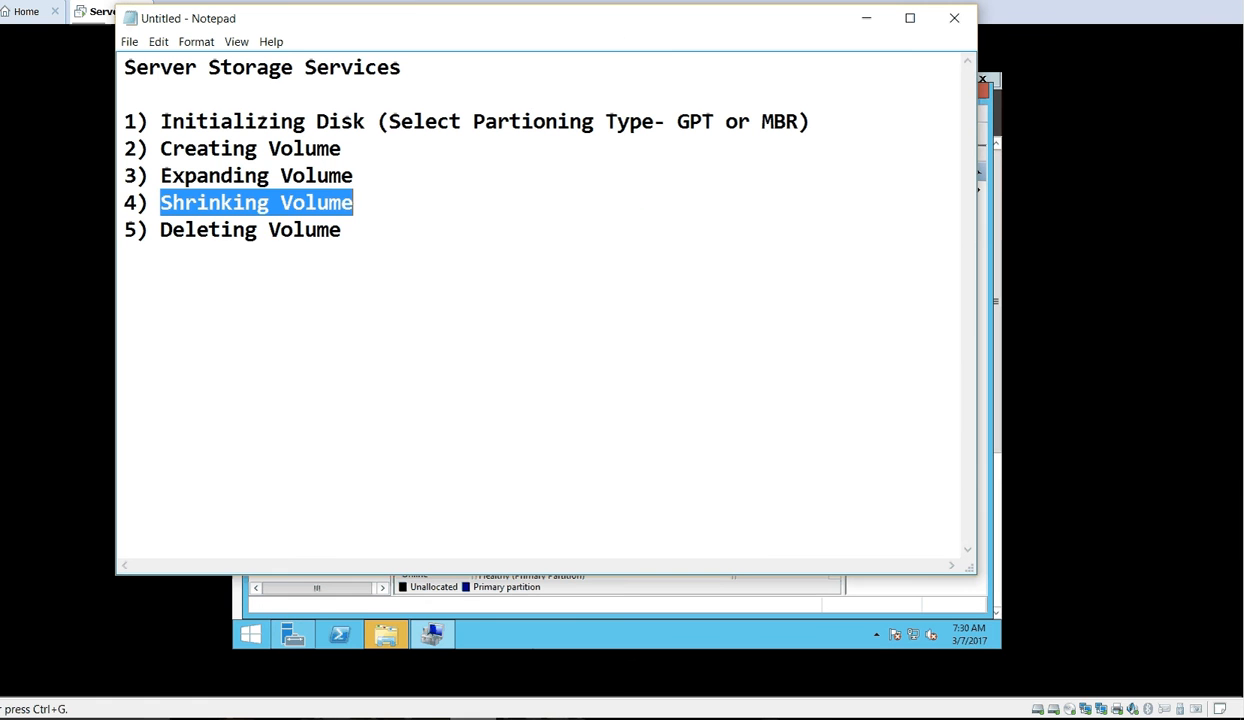
click(361, 243)
drag(361, 243, 167, 232)
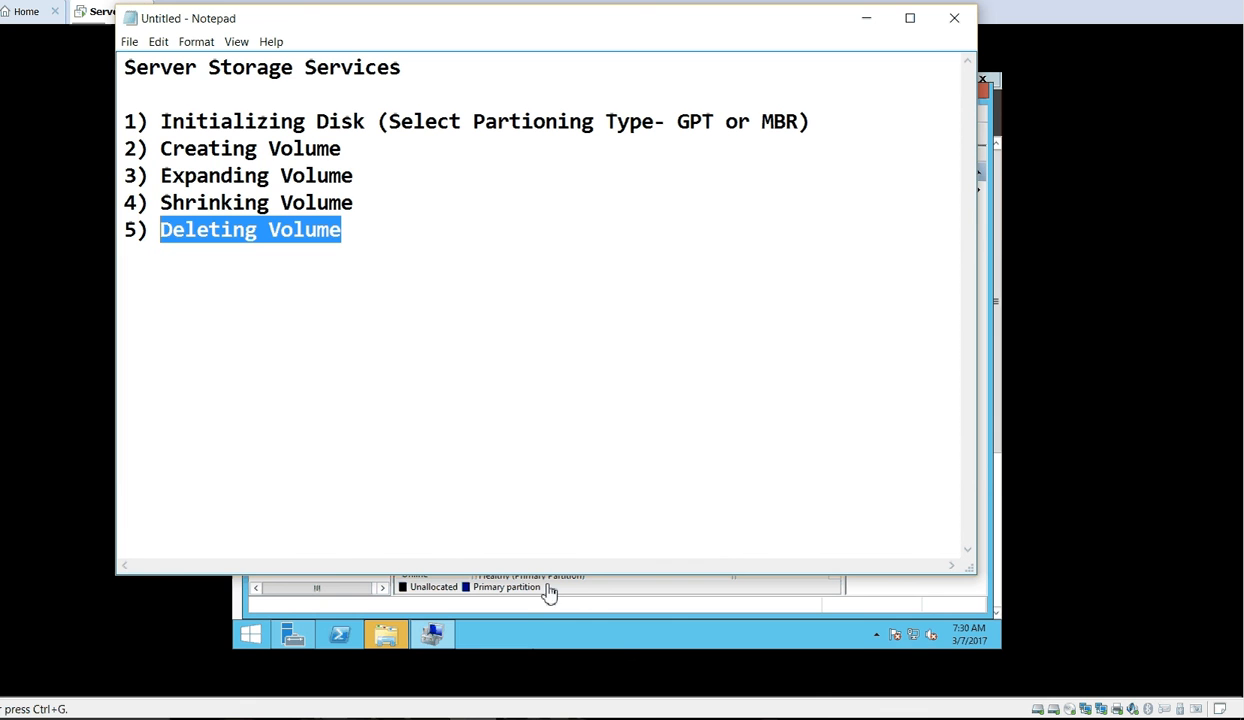
click(470, 718)
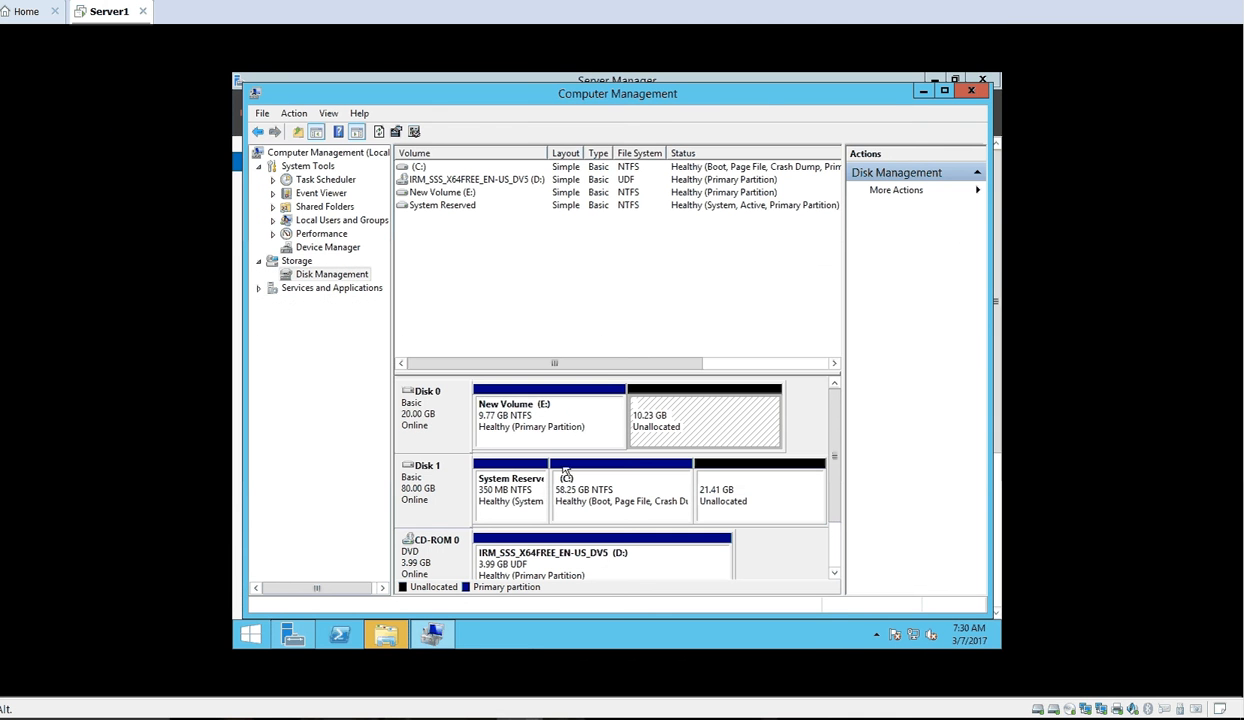
- Delete New Volume (E:) from Disk 0, accepting the data loss, and select the disk's unallocated space
click(584, 425)
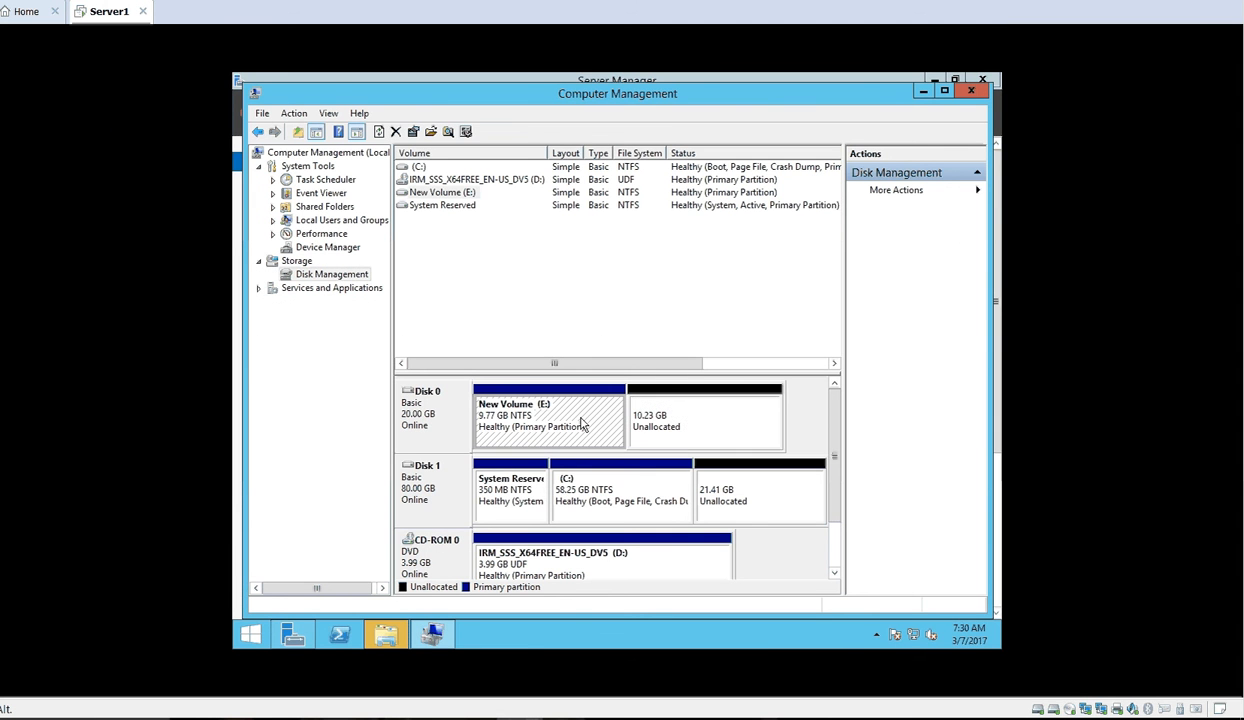
right_click(584, 425)
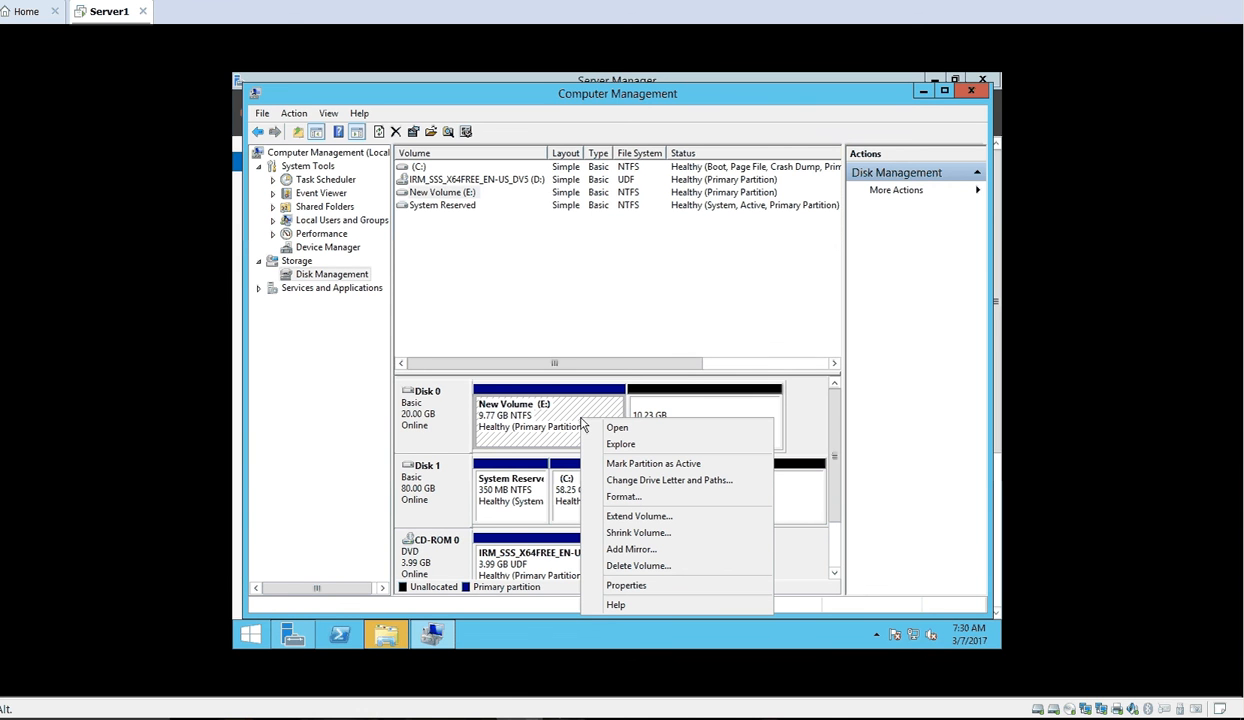
click(631, 566)
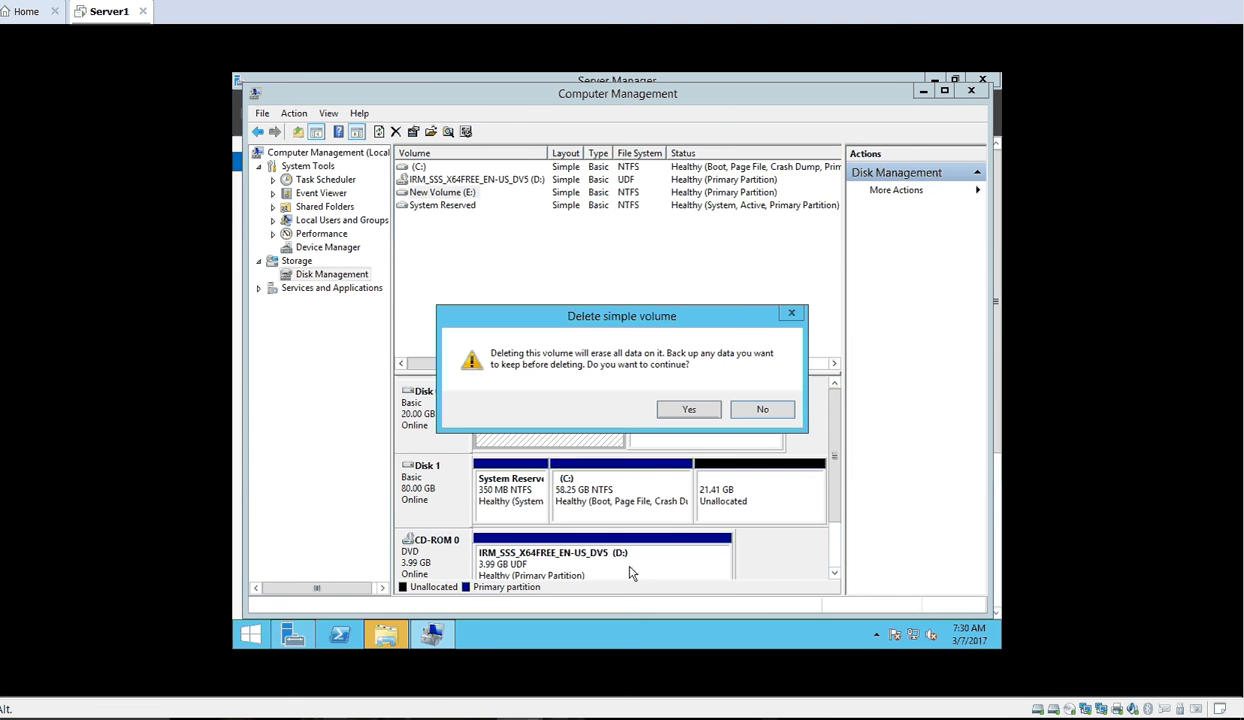
click(690, 410)
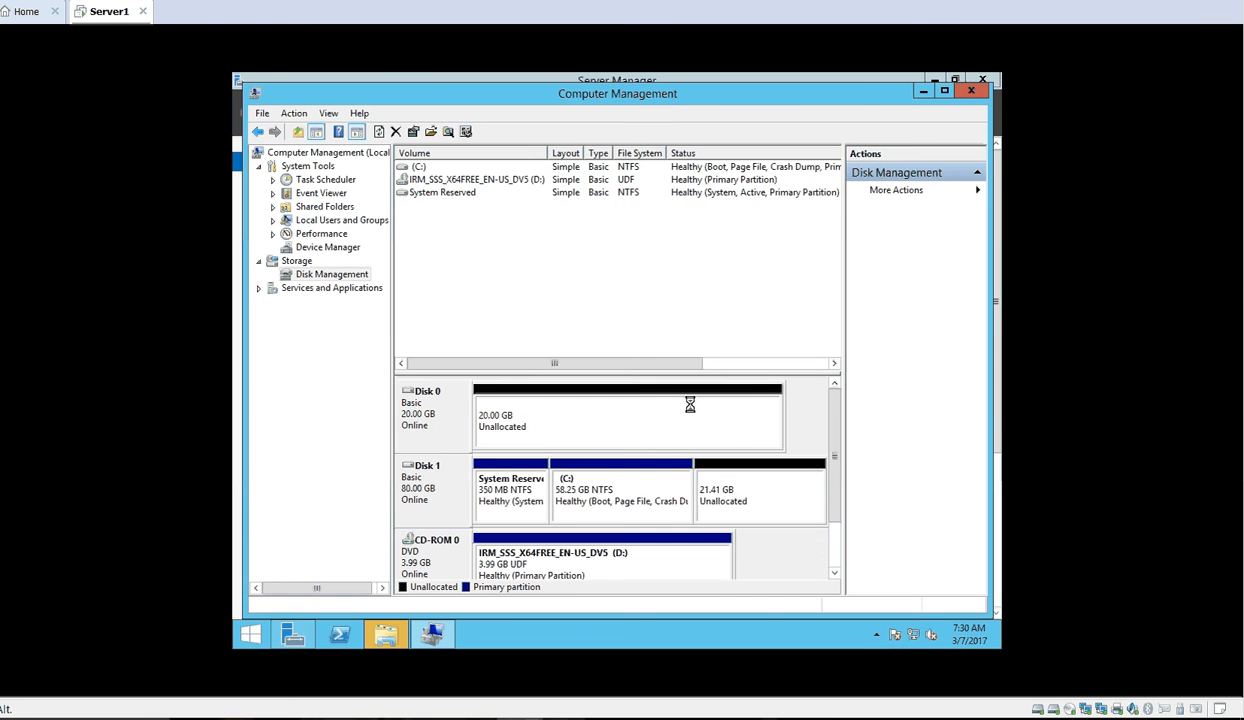
click(622, 418)
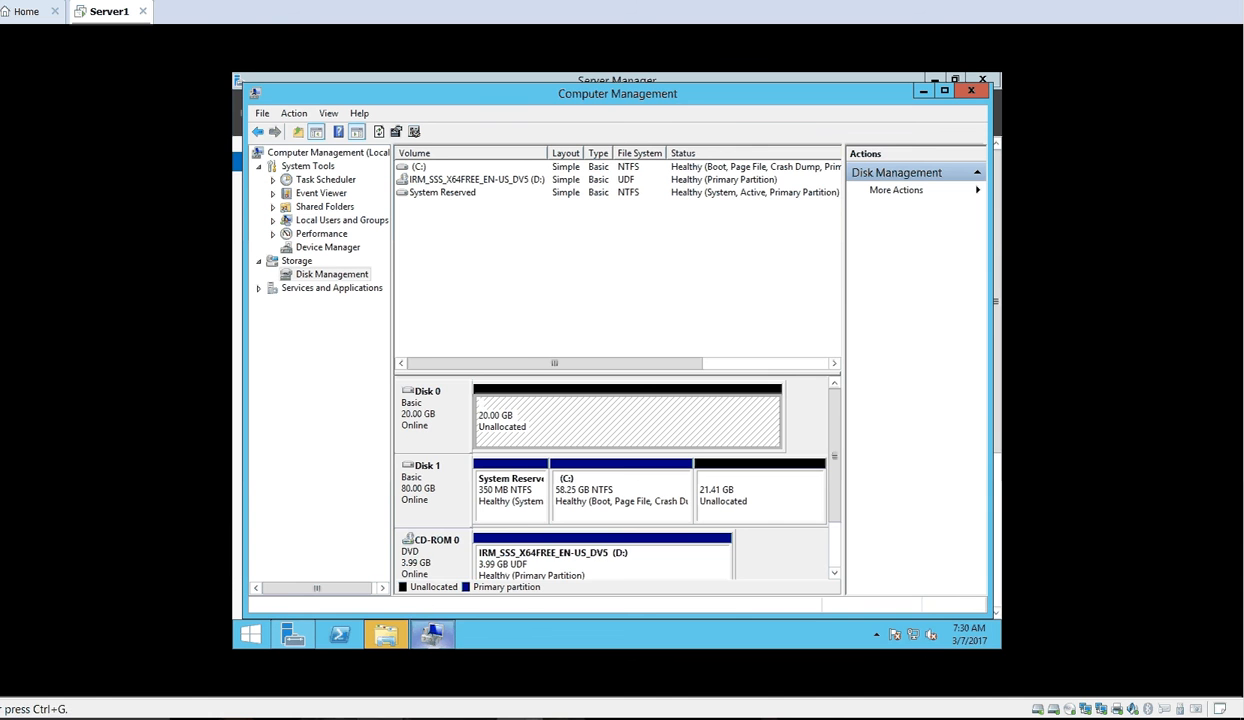
- Switch to the Notepad outline and review the Server Storage Services topics from initializing a disk to deleting a volume
click(474, 718)
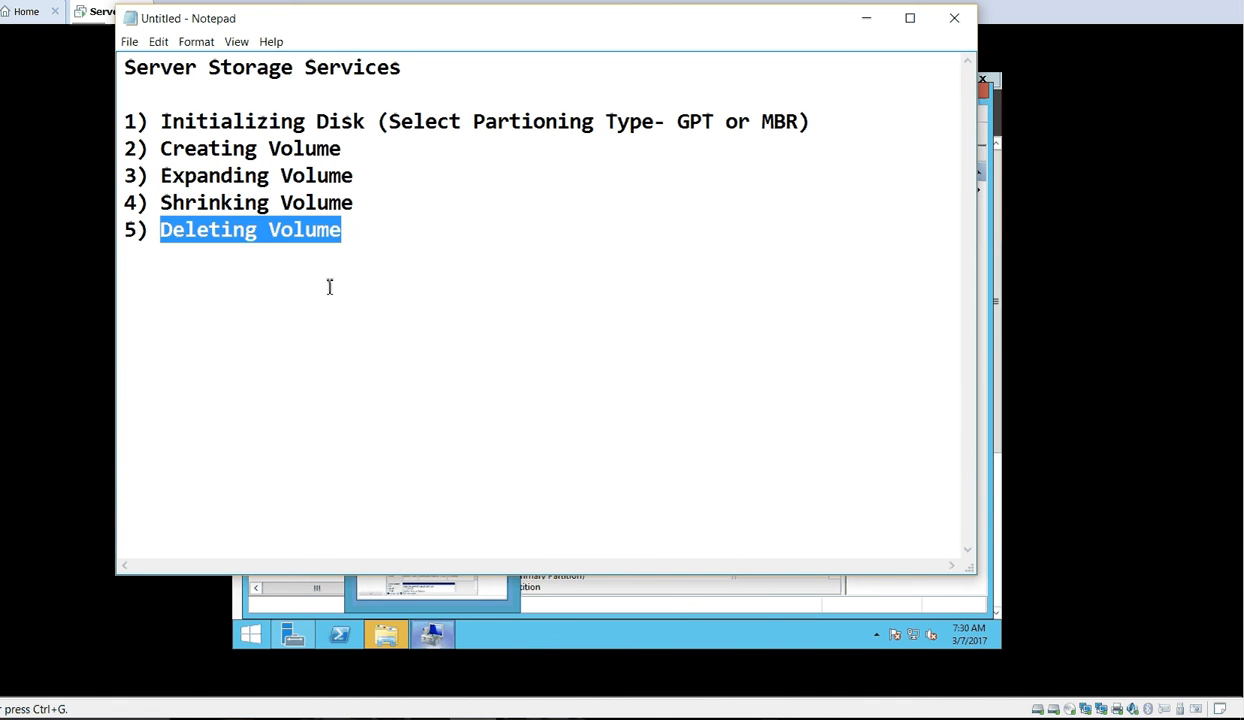
click(348, 230)
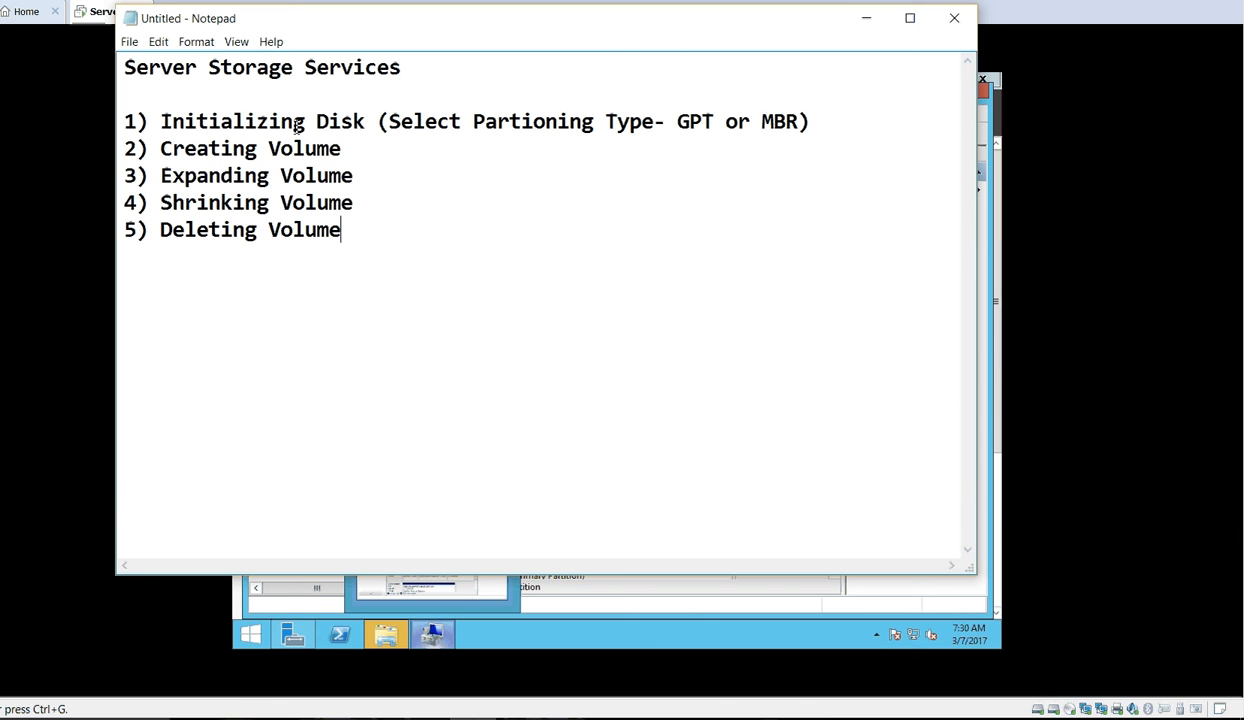
click(276, 208)
click(267, 229)
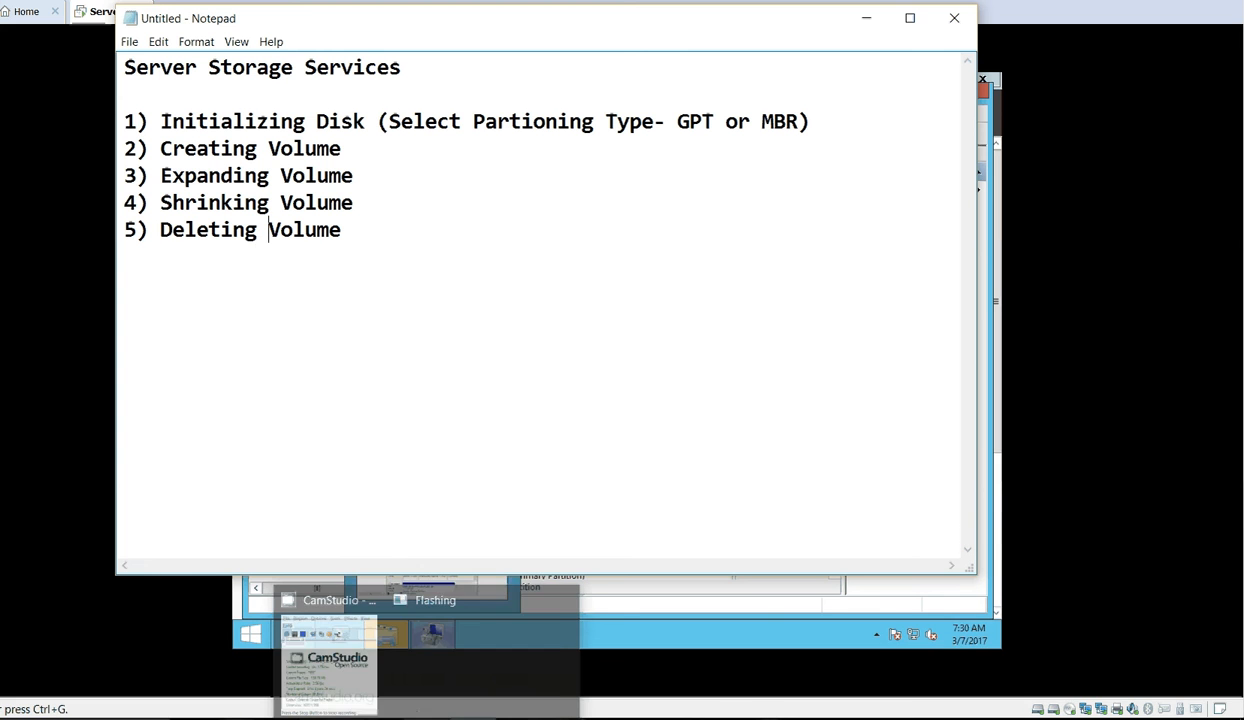
click(427, 718)
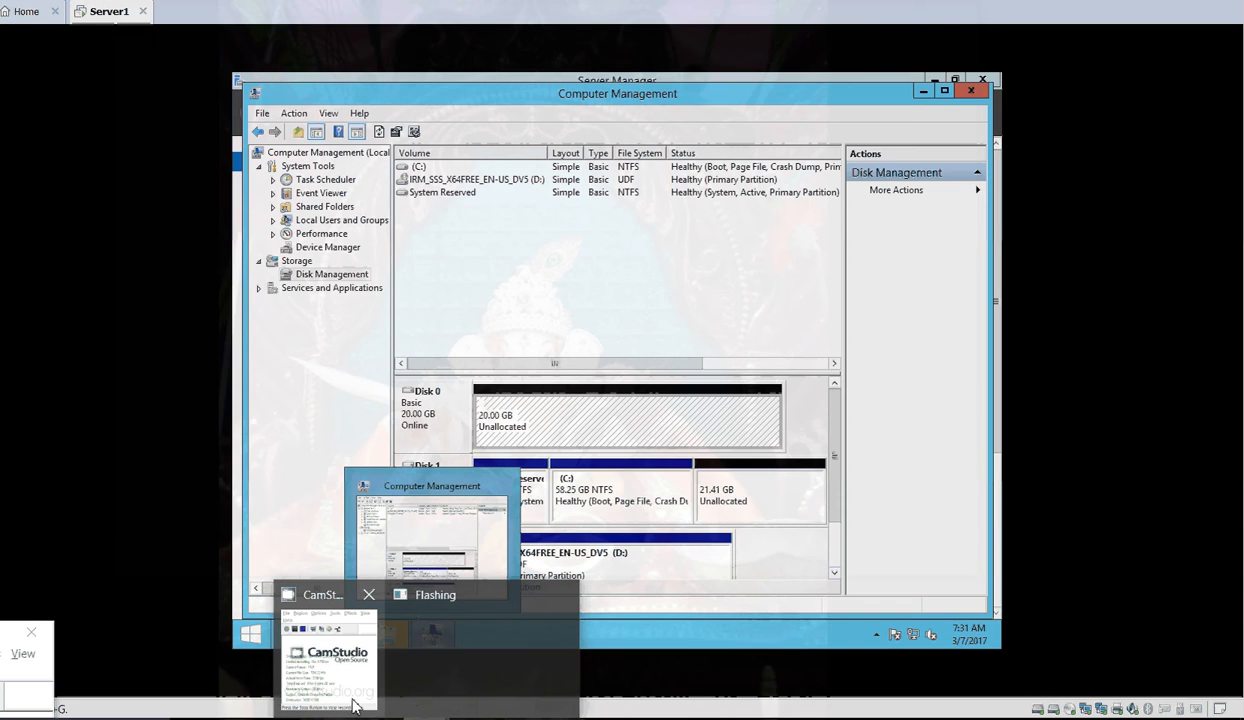